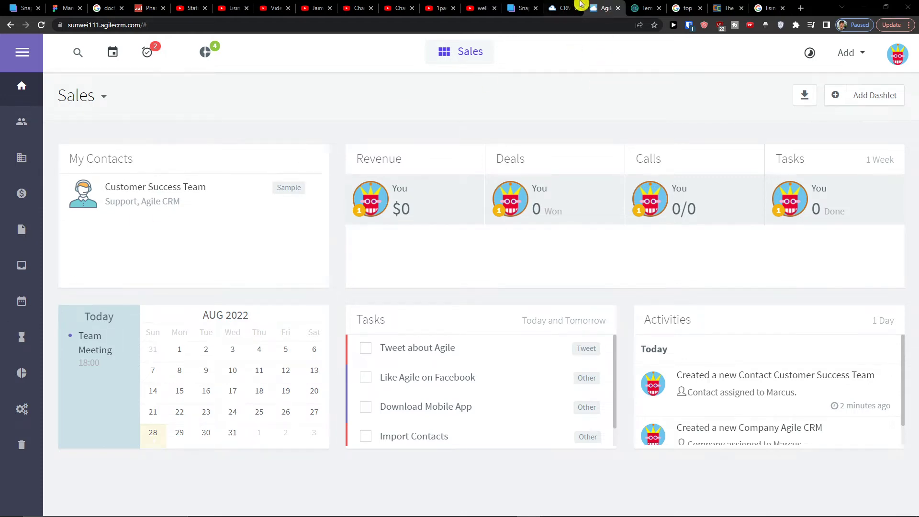
# - Browse the Agile CRM homepage, switching between it and the Sales dashboard
pyautogui.click(563, 8)
pyautogui.scroll(-5, 213, 129)
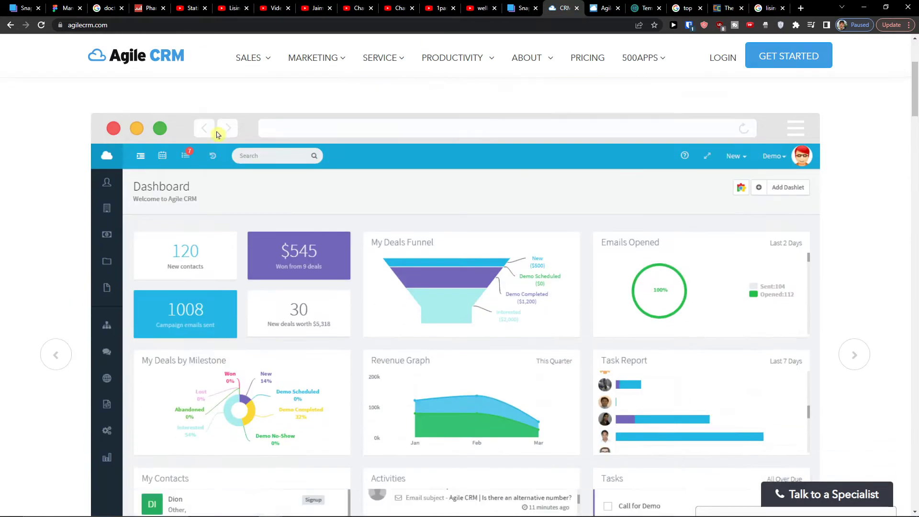
pyautogui.scroll(5, 269, 98)
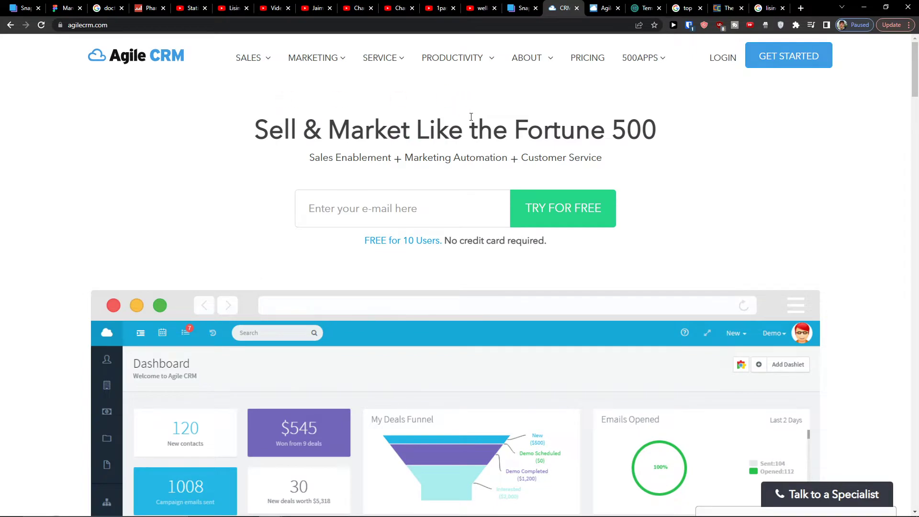
pyautogui.scroll(-5, 472, 124)
pyautogui.scroll(5, 449, 145)
pyautogui.click(605, 8)
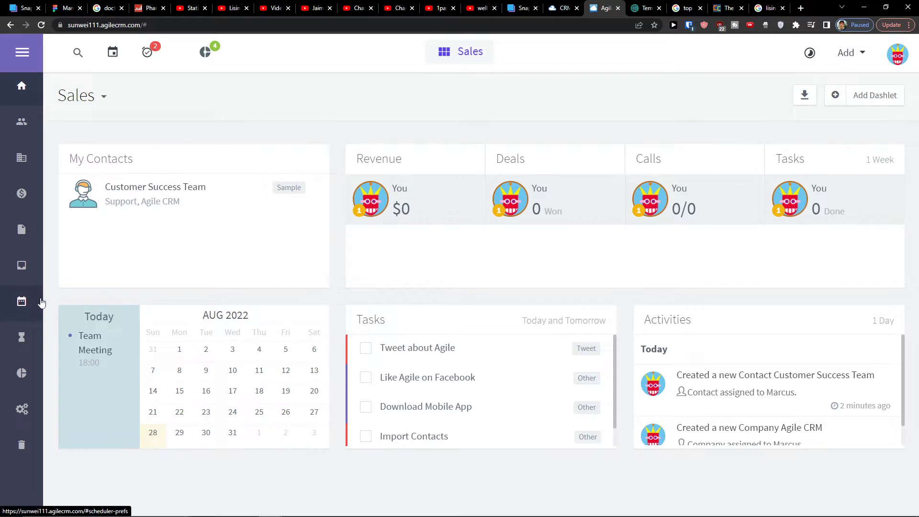
pyautogui.click(571, 6)
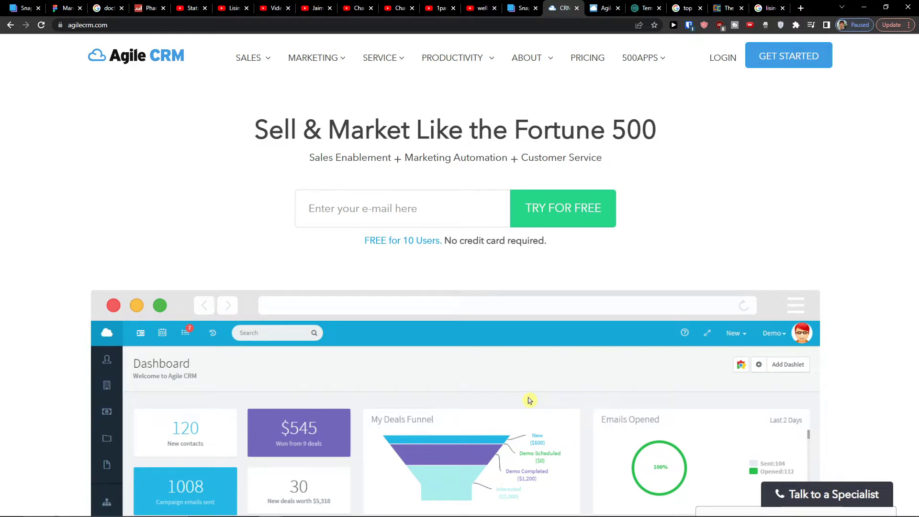
pyautogui.scroll(-2, 513, 294)
pyautogui.scroll(2, 506, 291)
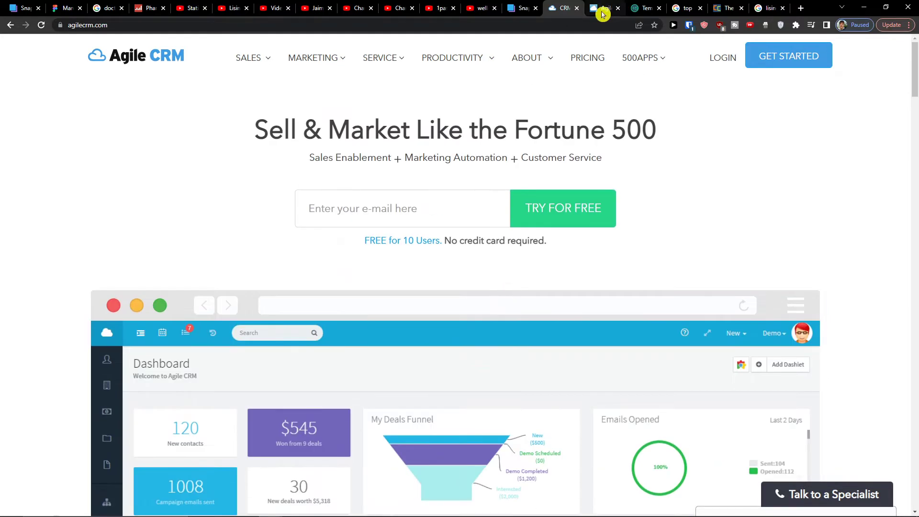
# - Return from the Sales dashboard to agilecrm.com and open the PRICING page
pyautogui.moveTo(595, 4)
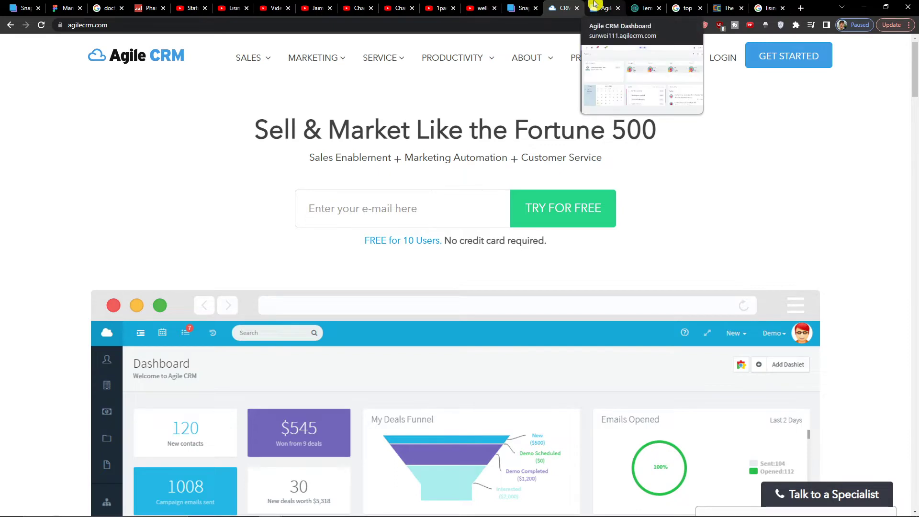
pyautogui.click(595, 3)
pyautogui.moveTo(566, 4)
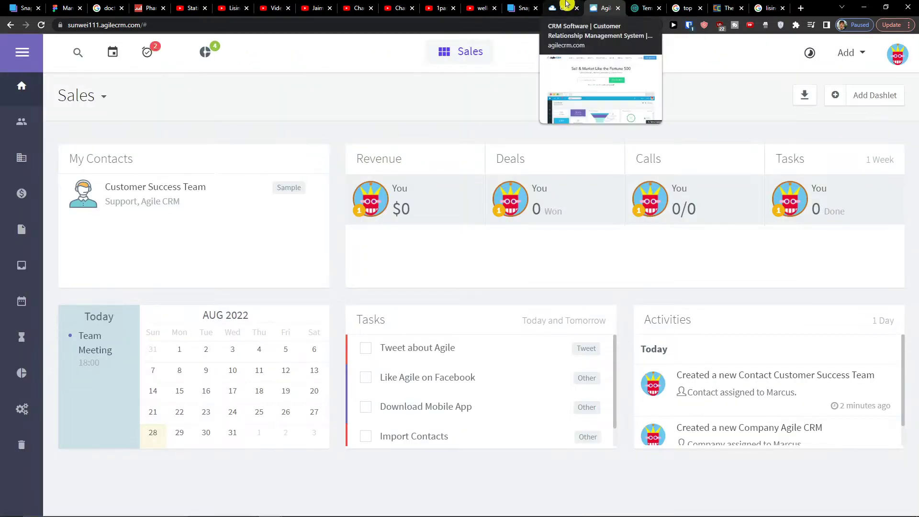
pyautogui.click(566, 4)
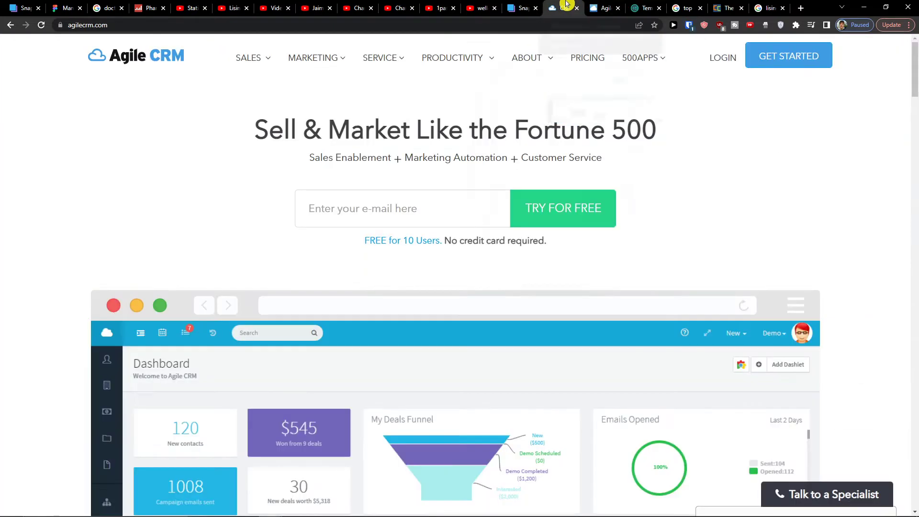
pyautogui.moveTo(504, 68)
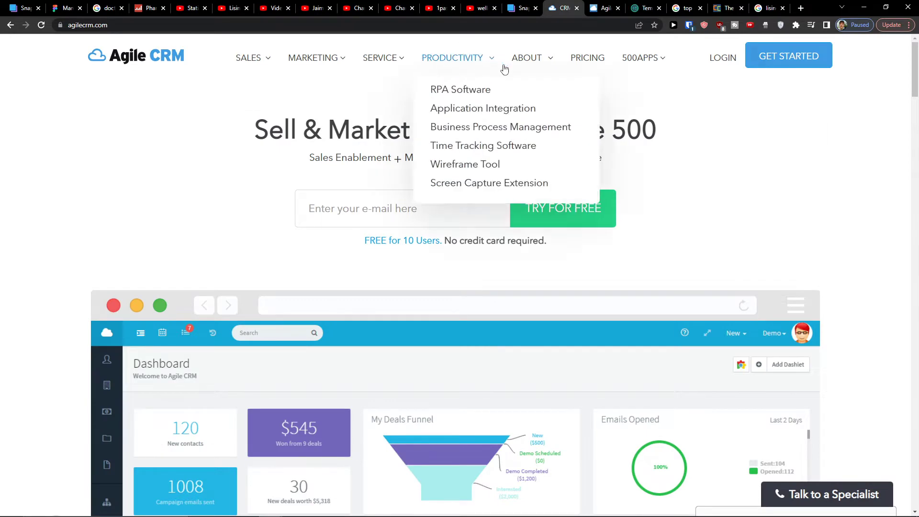
pyautogui.click(592, 65)
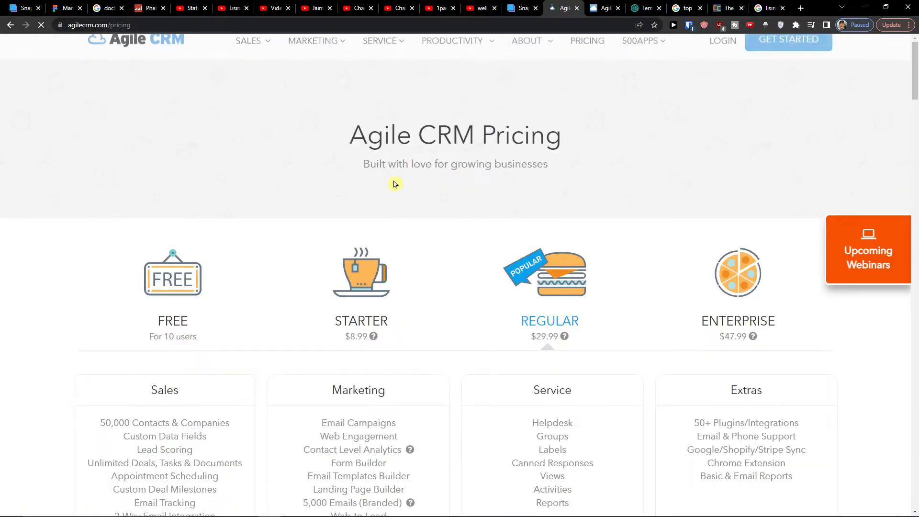
pyautogui.scroll(-3, 190, 227)
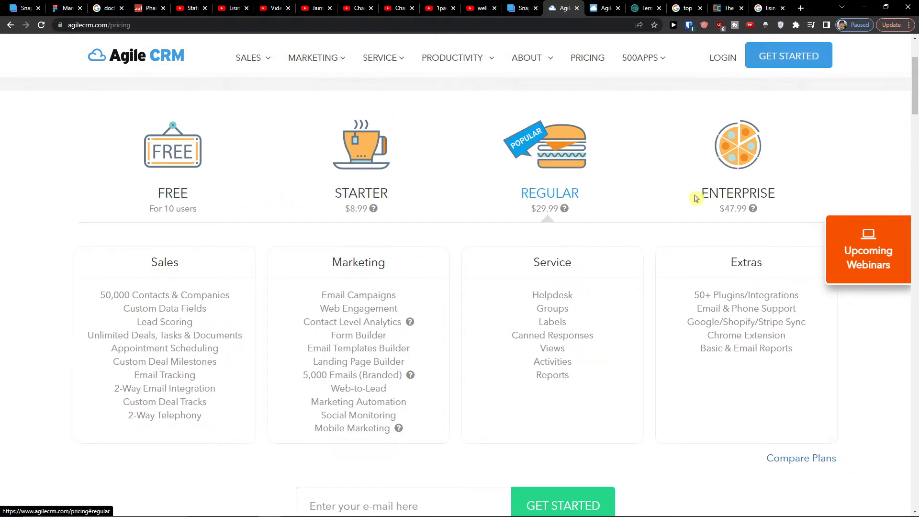
pyautogui.scroll(-10, 216, 314)
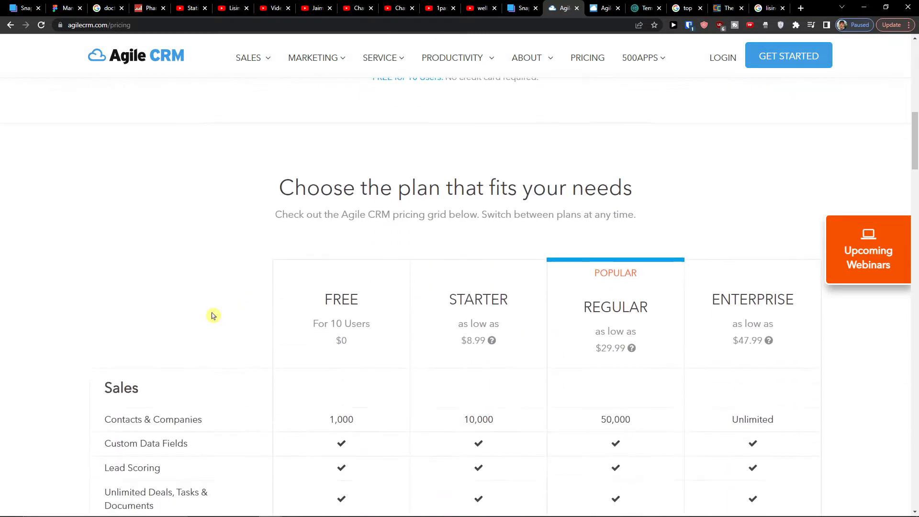
pyautogui.scroll(-3, 230, 315)
pyautogui.scroll(4, 258, 310)
pyautogui.moveTo(278, 202); pyautogui.dragTo(647, 214)
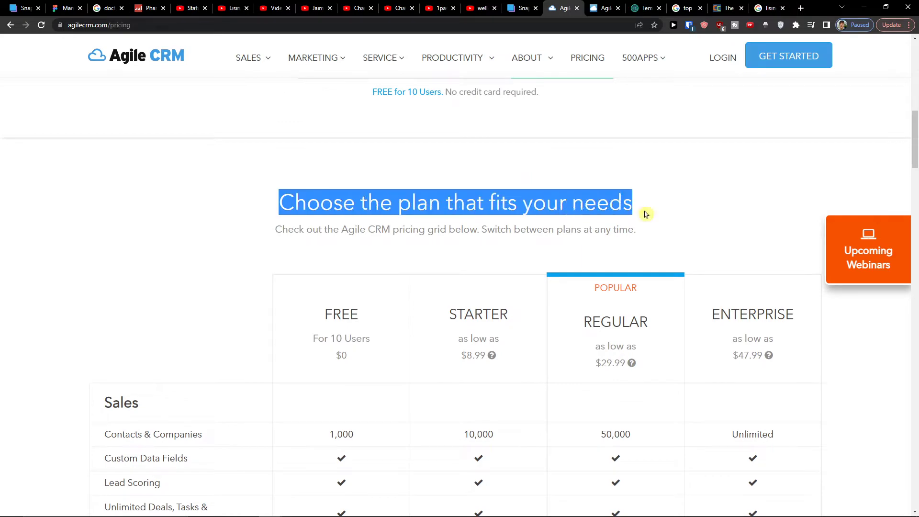
pyautogui.scroll(-3, 678, 213)
pyautogui.scroll(12, 546, 218)
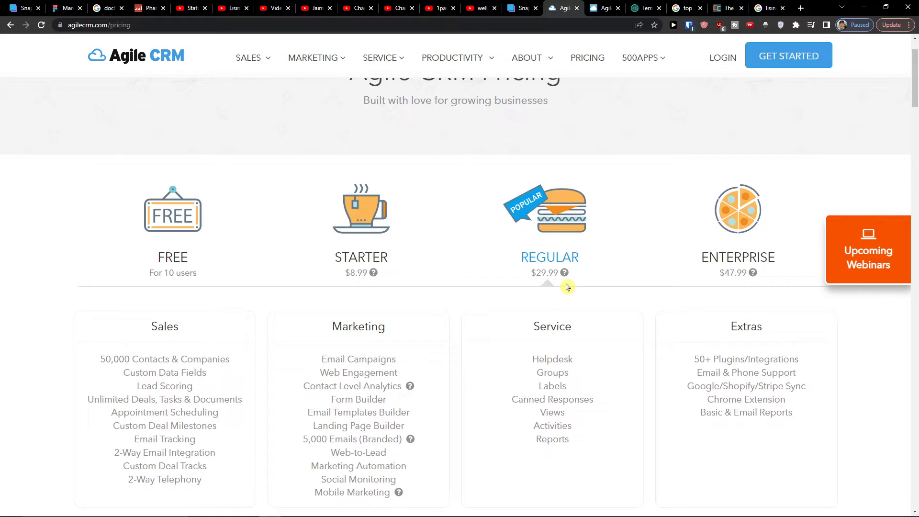
pyautogui.scroll(-15, 567, 287)
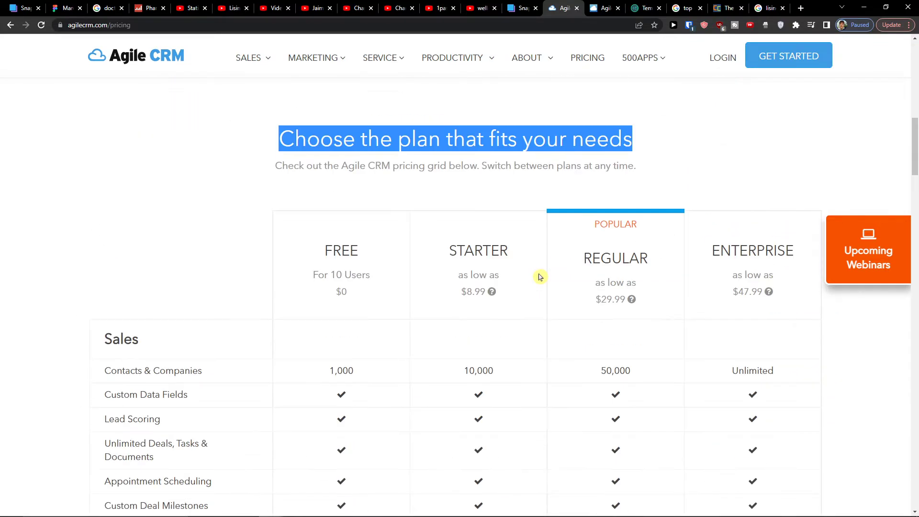
# - Scroll through the pricing grid to compare the Free, Starter, Regular and Enterprise plans
pyautogui.scroll(-1, 540, 277)
pyautogui.scroll(-1, 304, 292)
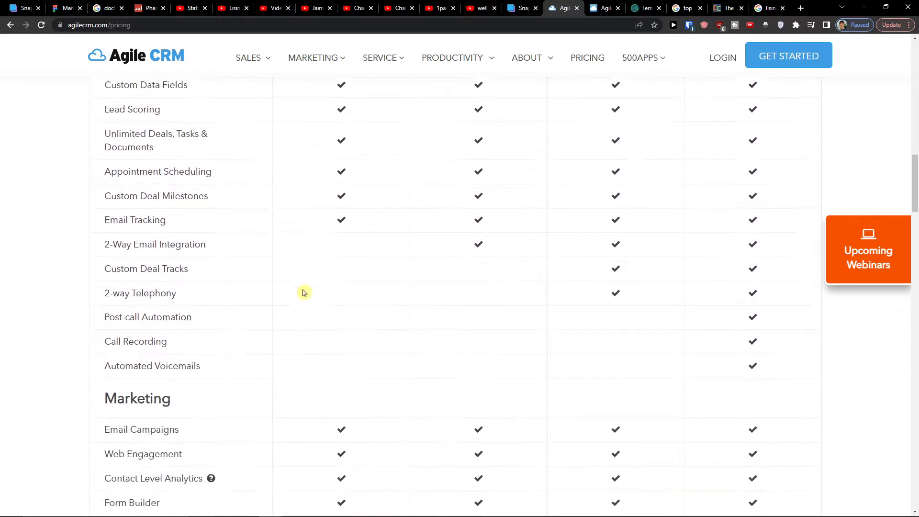
pyautogui.scroll(3, 335, 270)
pyautogui.scroll(-3, 334, 271)
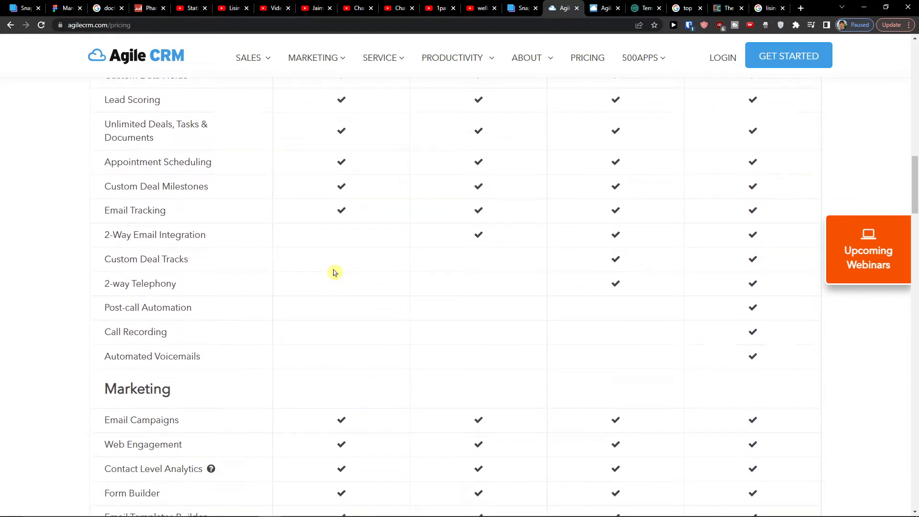
pyautogui.scroll(-5, 335, 272)
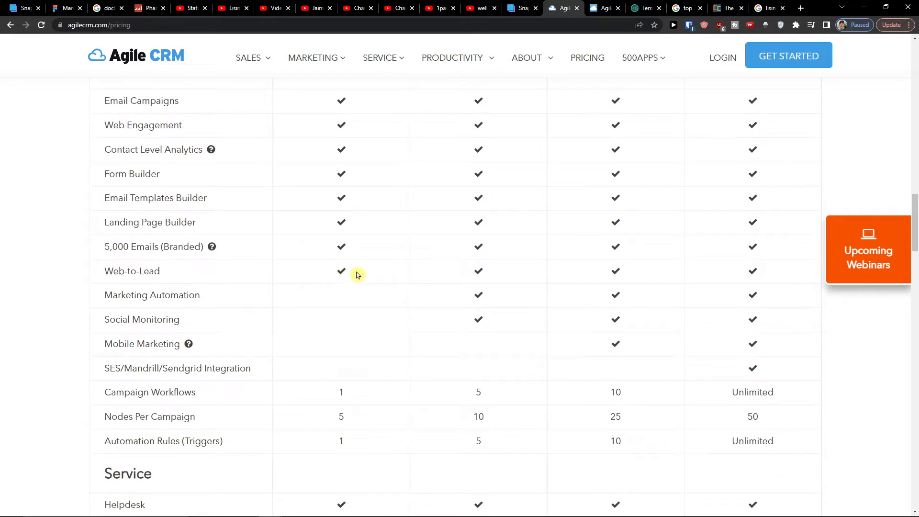
pyautogui.scroll(-5, 360, 275)
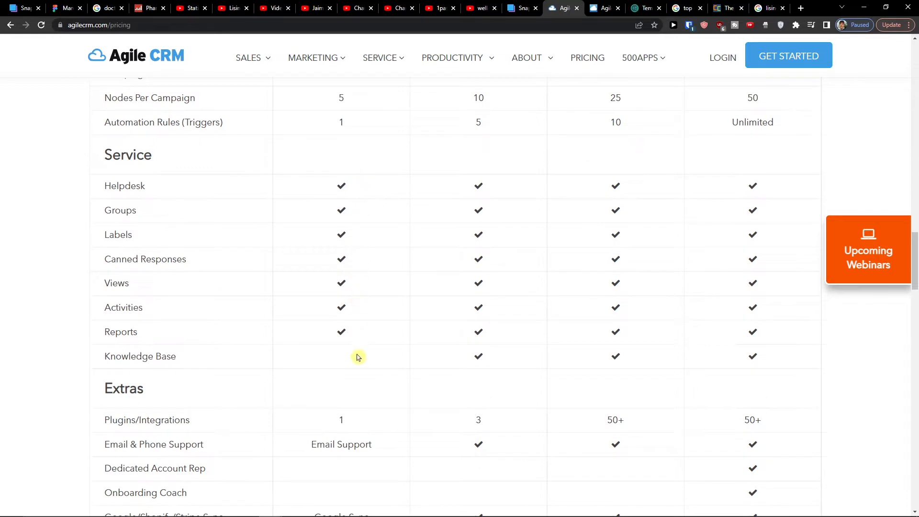
pyautogui.scroll(-8, 358, 376)
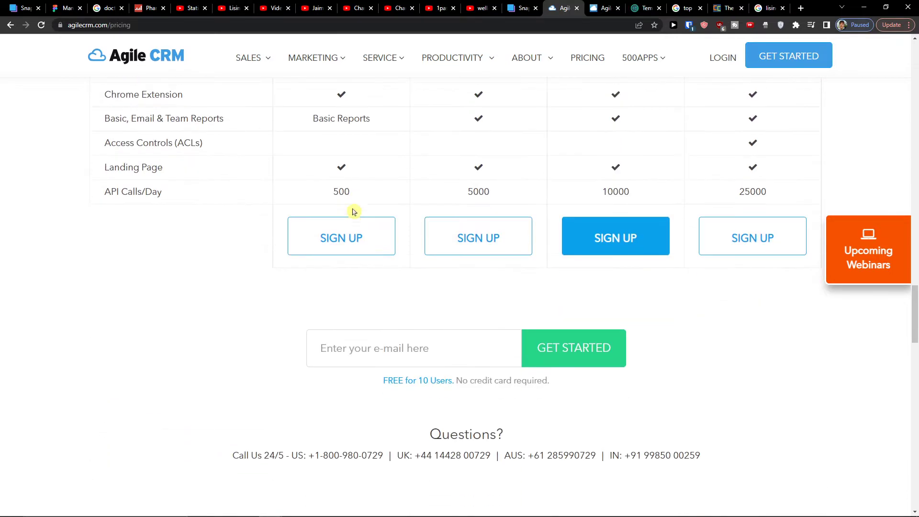
pyautogui.scroll(4, 352, 209)
pyautogui.scroll(16, 355, 227)
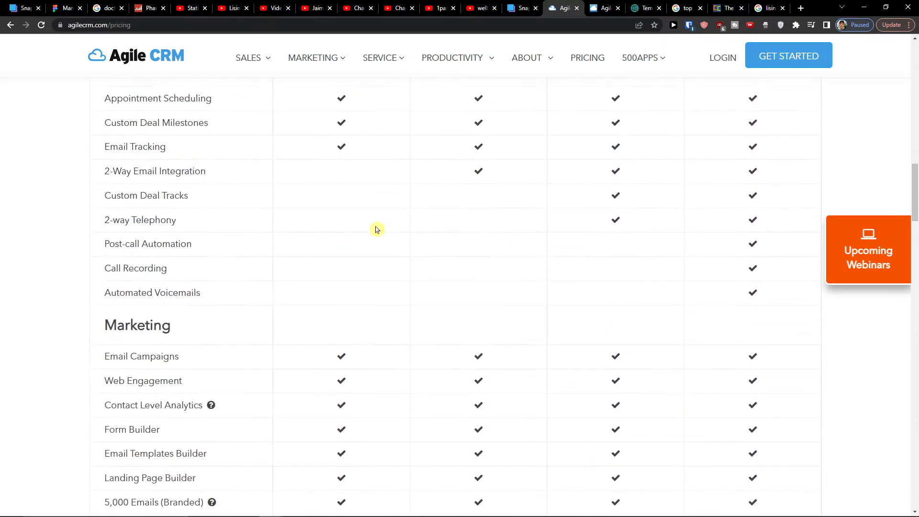
pyautogui.scroll(3, 387, 219)
pyautogui.scroll(-4, 468, 258)
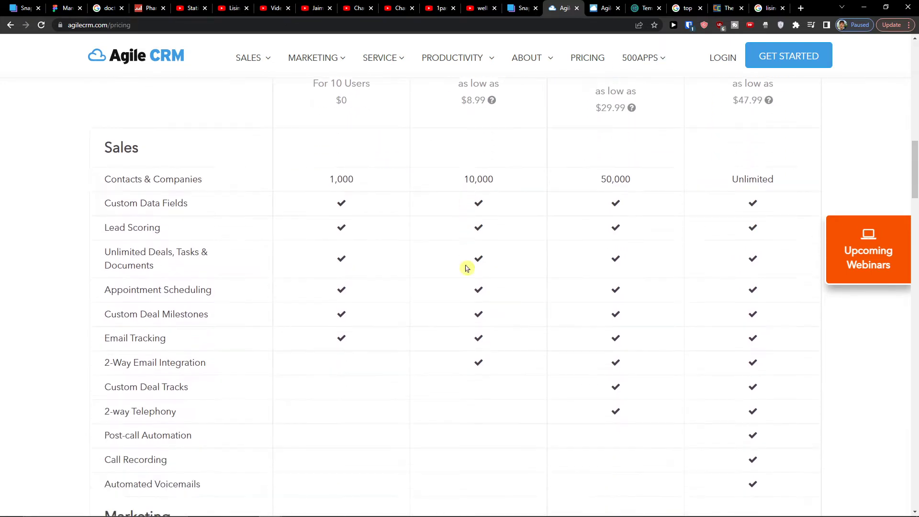
pyautogui.scroll(-1, 431, 294)
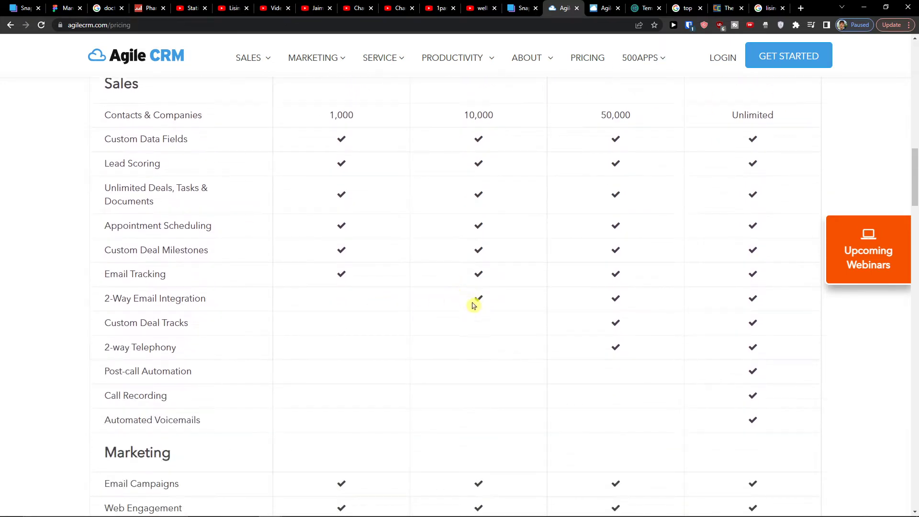
pyautogui.scroll(-7, 421, 338)
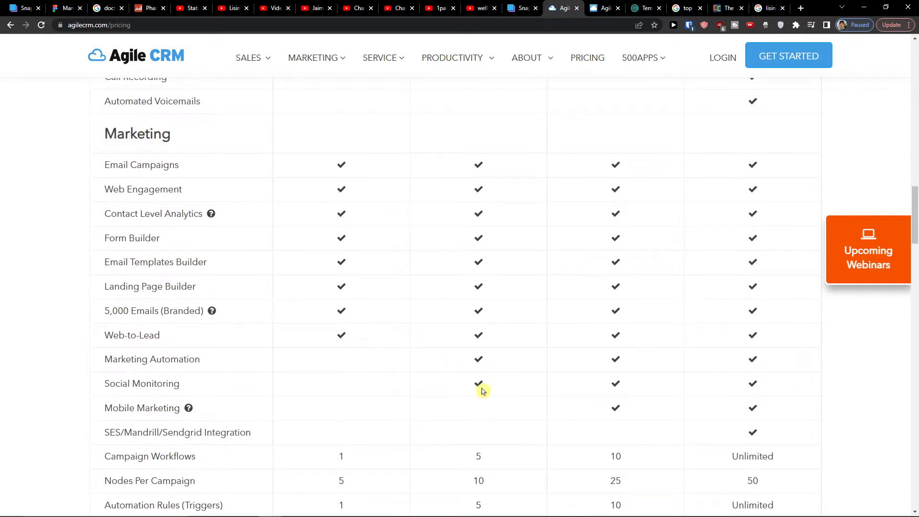
pyautogui.scroll(-7, 482, 391)
pyautogui.scroll(1, 481, 391)
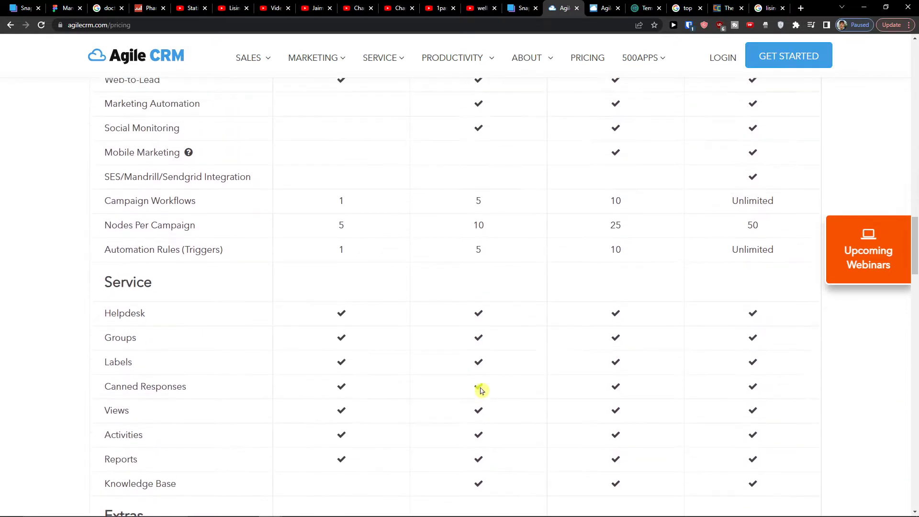
pyautogui.scroll(15, 481, 391)
pyautogui.scroll(-15, 481, 391)
pyautogui.scroll(-8, 481, 391)
pyautogui.scroll(12, 483, 378)
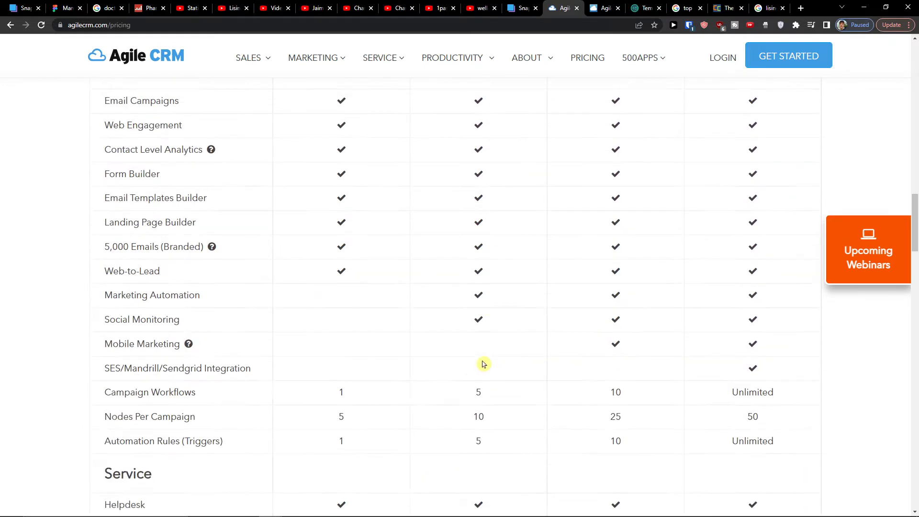
pyautogui.scroll(13, 484, 363)
pyautogui.scroll(-1, 594, 204)
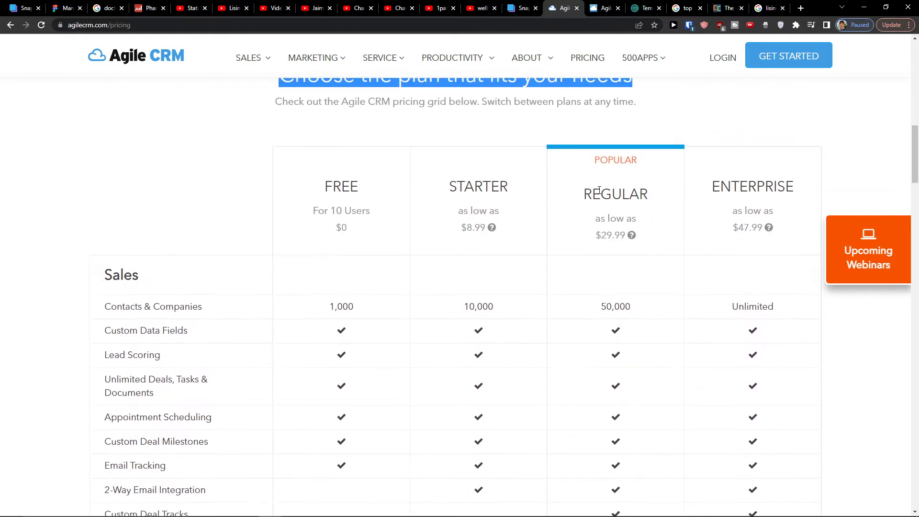
pyautogui.scroll(-4, 598, 201)
pyautogui.scroll(1, 594, 215)
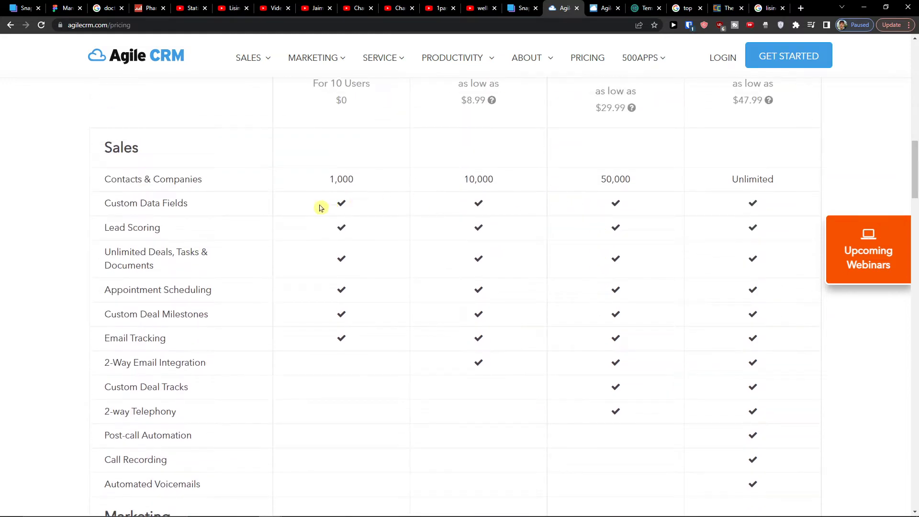
pyautogui.scroll(-14, 607, 192)
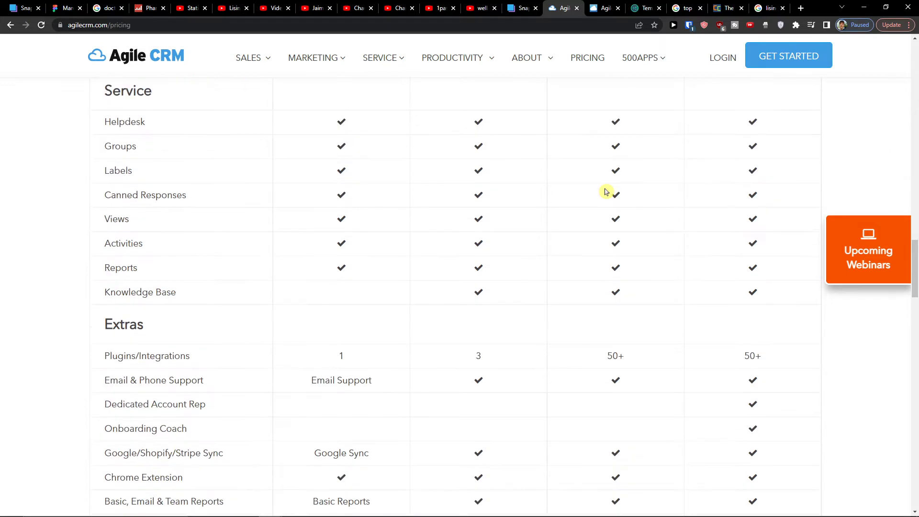
pyautogui.scroll(20, 606, 191)
pyautogui.scroll(-2, 605, 191)
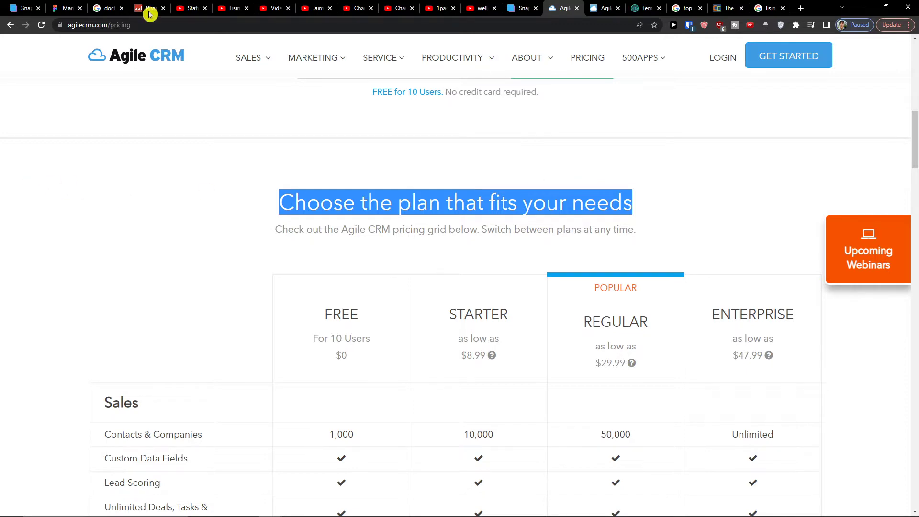
pyautogui.scroll(10, 253, 240)
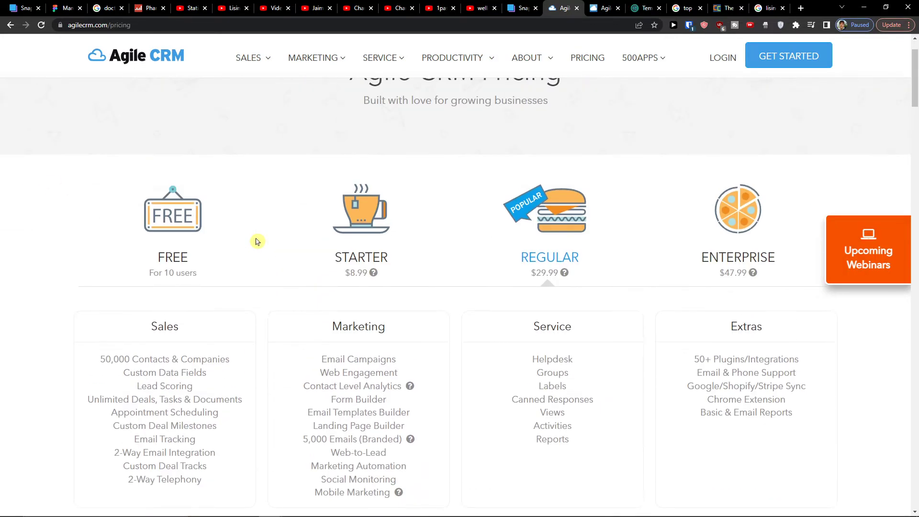
pyautogui.scroll(-1, 259, 242)
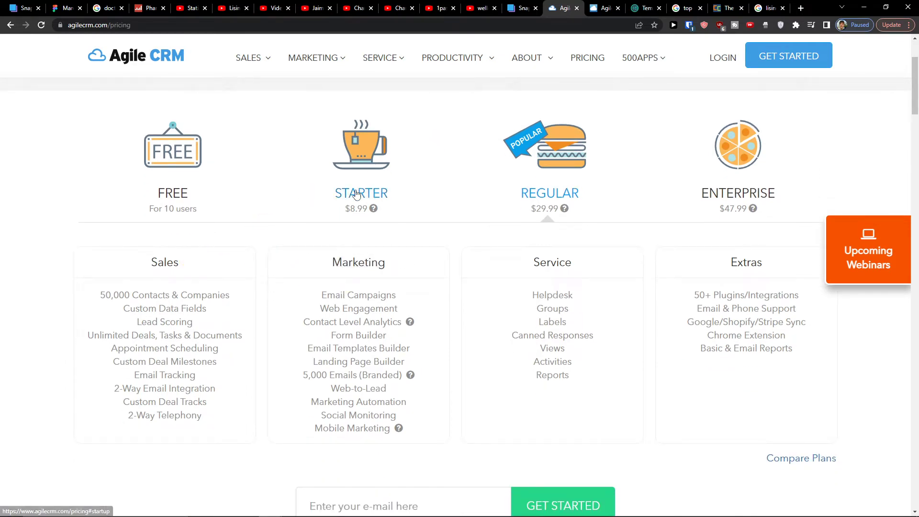
pyautogui.scroll(3, 361, 192)
pyautogui.scroll(-1, 362, 195)
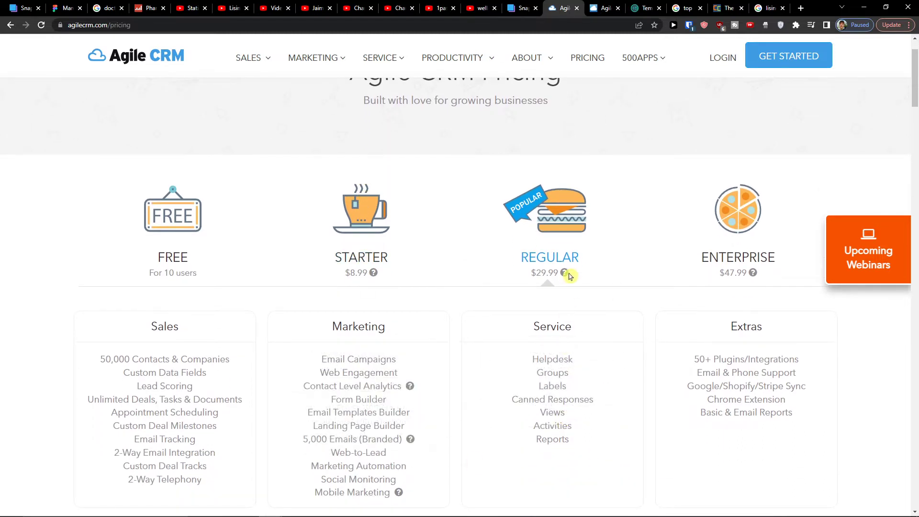
# - View the Starter, Free and Enterprise plan features, then go back to the Sales dashboard
pyautogui.click(375, 264)
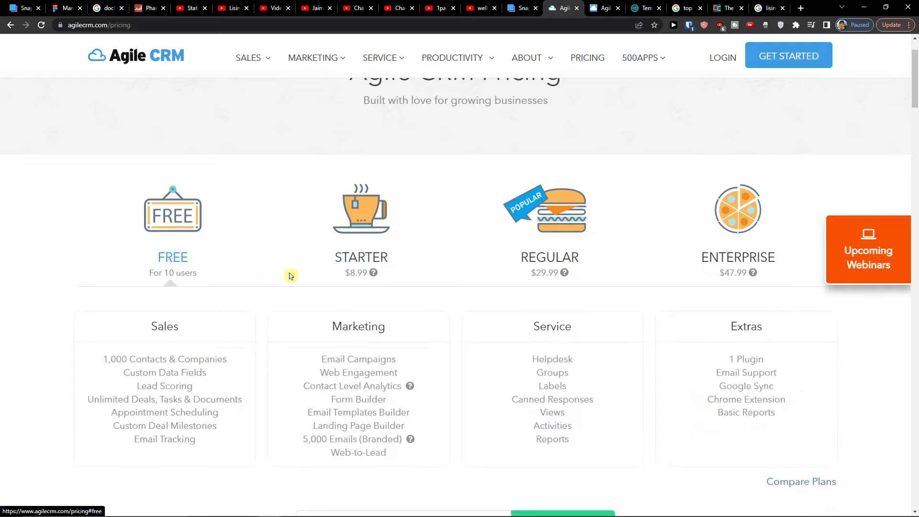
pyautogui.moveTo(565, 276)
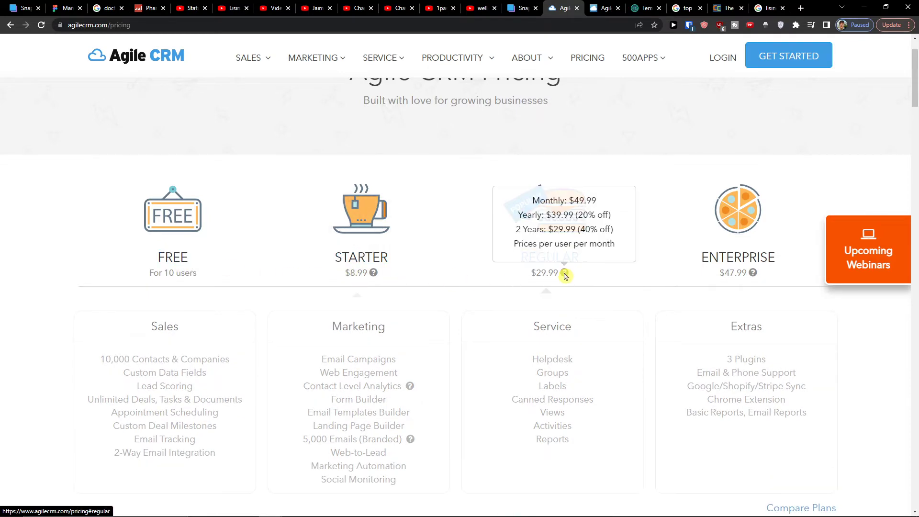
pyautogui.click(157, 257)
pyautogui.click(768, 261)
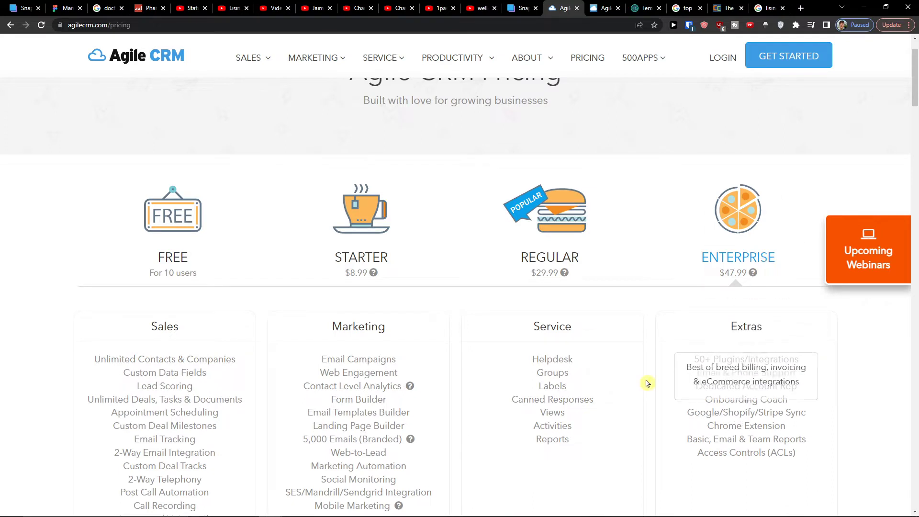
pyautogui.click(594, 4)
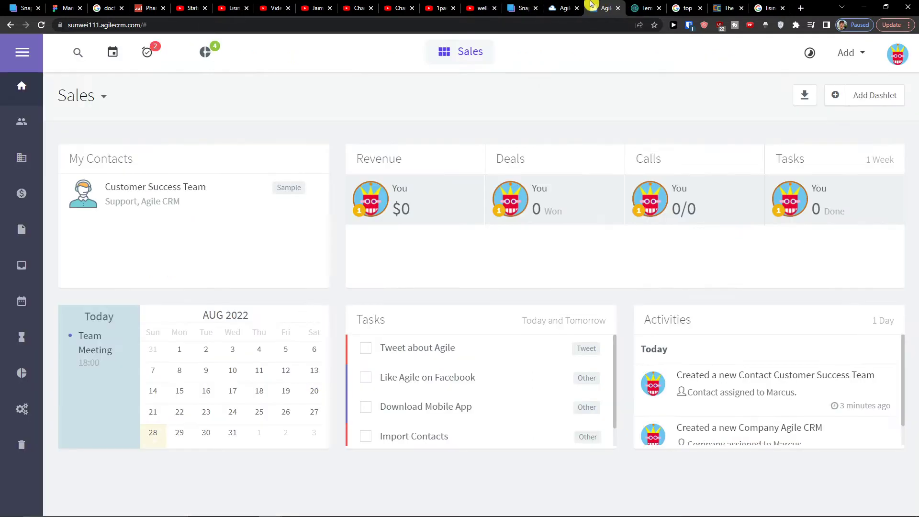
# - Expand the sidebar, open Companies, and start a new company form
pyautogui.click(15, 54)
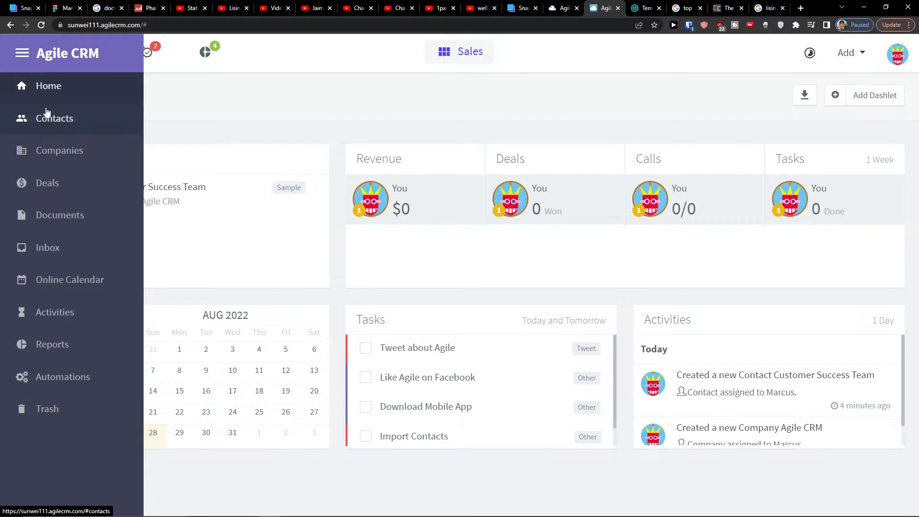
pyautogui.click(104, 160)
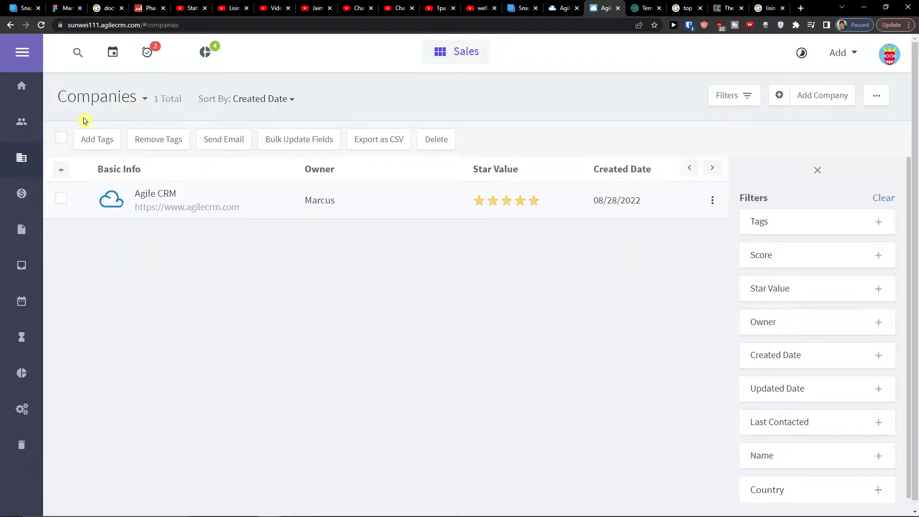
pyautogui.click(814, 101)
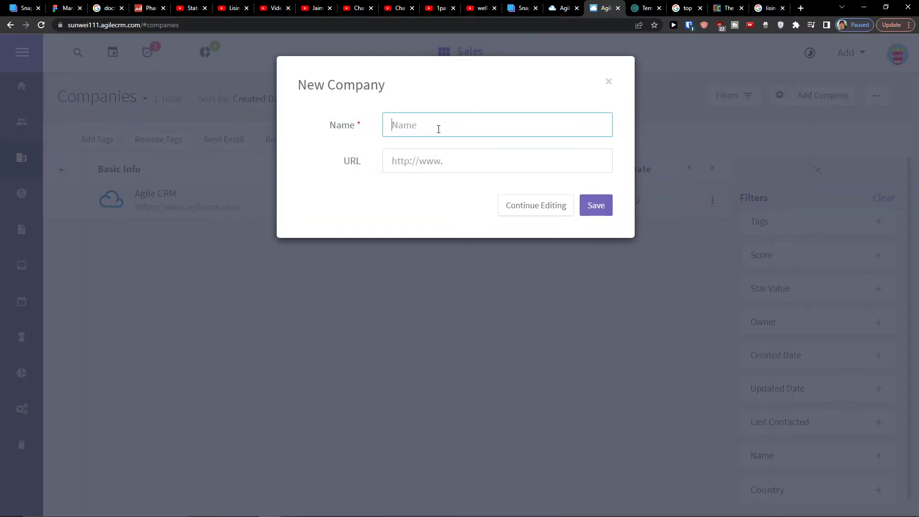
# - Save the new company with its name, dismiss the premium banner, and view its Contacts tab
pyautogui.press('Tab')
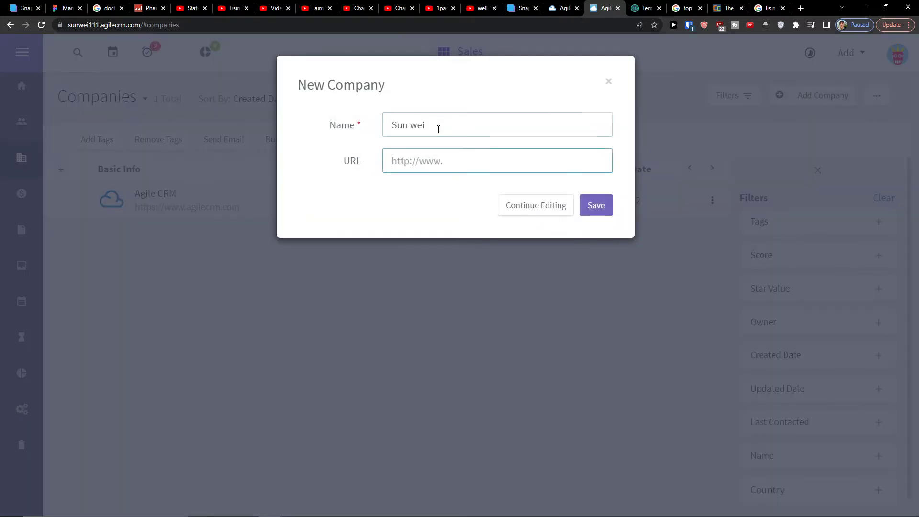
pyautogui.click(594, 204)
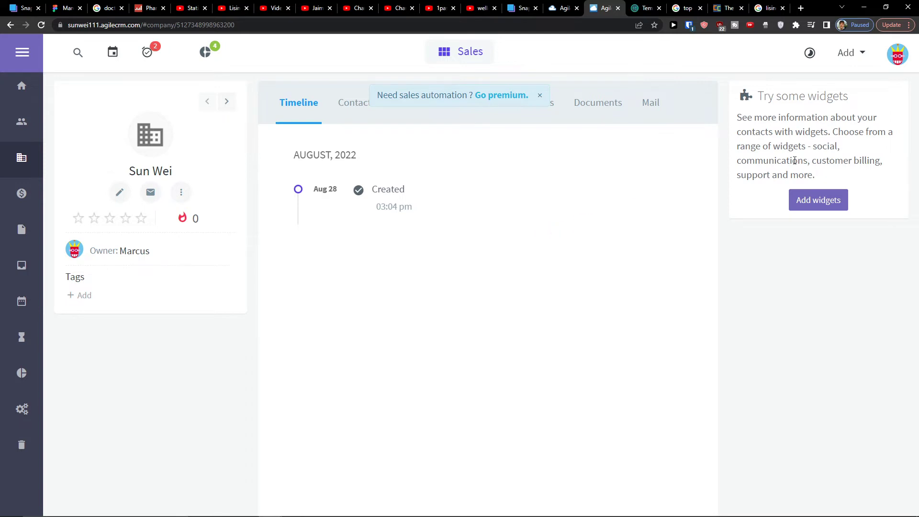
pyautogui.click(540, 99)
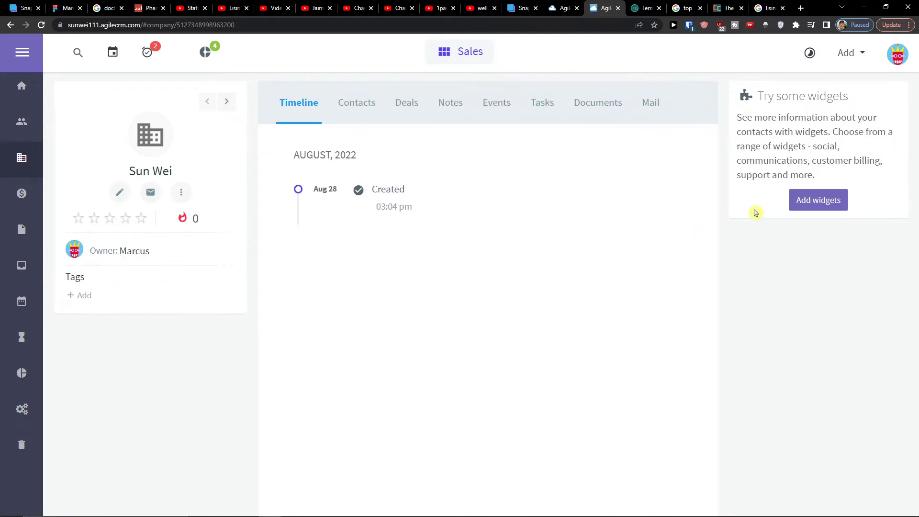
pyautogui.click(811, 205)
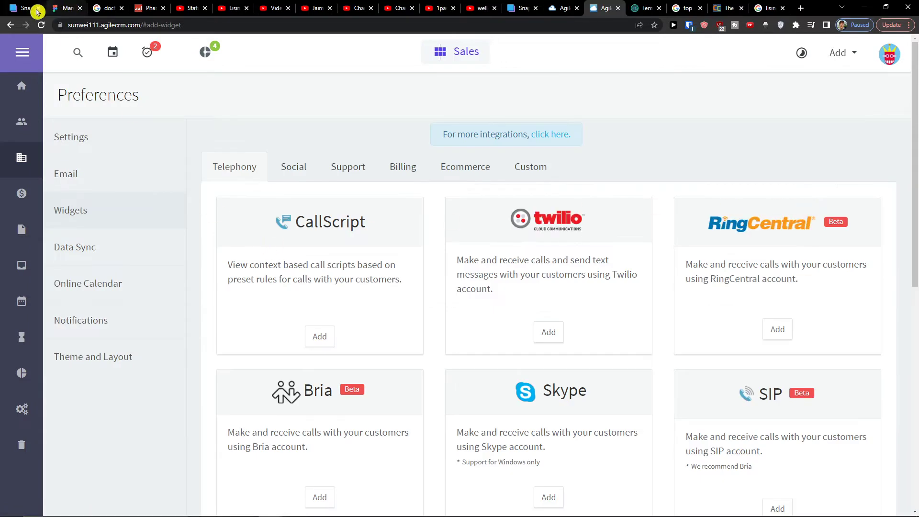
pyautogui.click(10, 24)
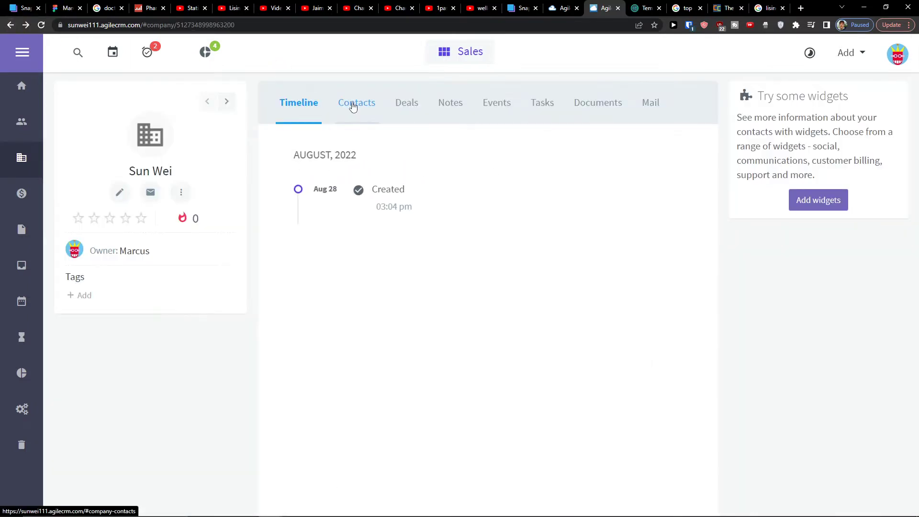
pyautogui.click(353, 105)
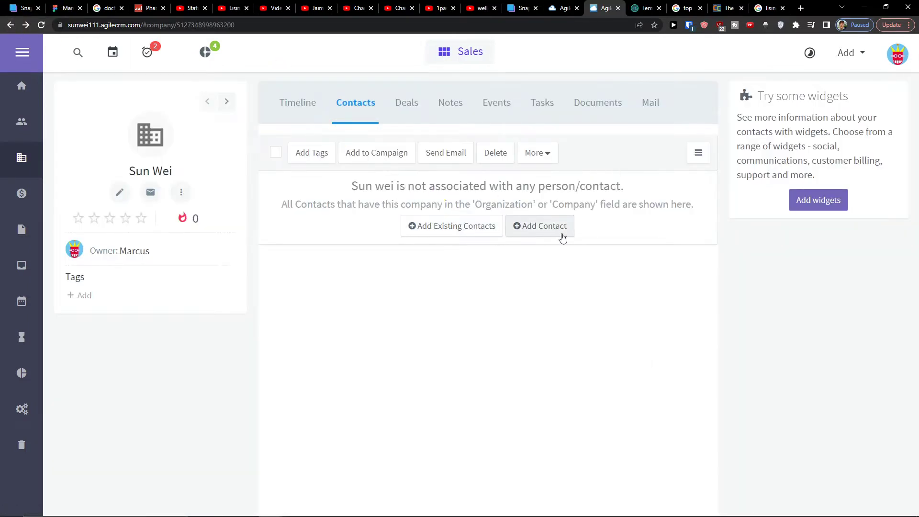
# - Add and save a contact for the company, entering the contact's first and last name
pyautogui.click(556, 236)
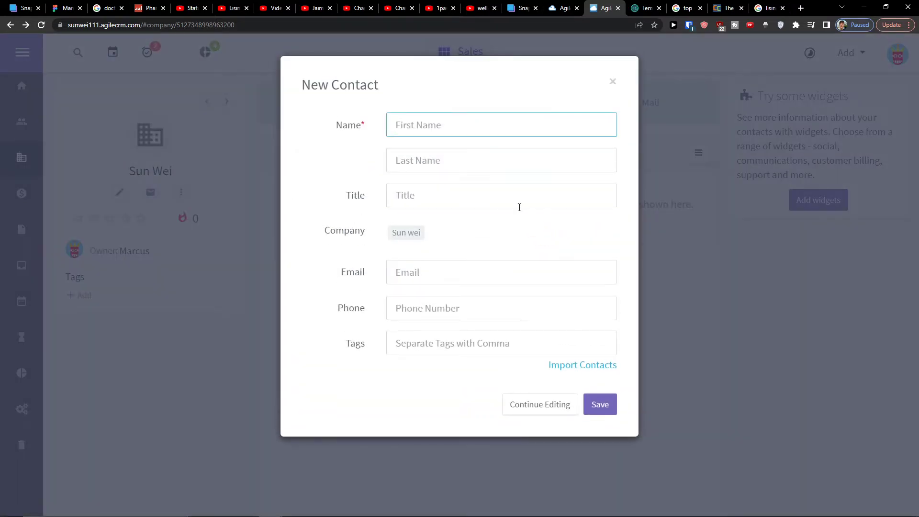
pyautogui.write('Marcus')
pyautogui.press('Tab')
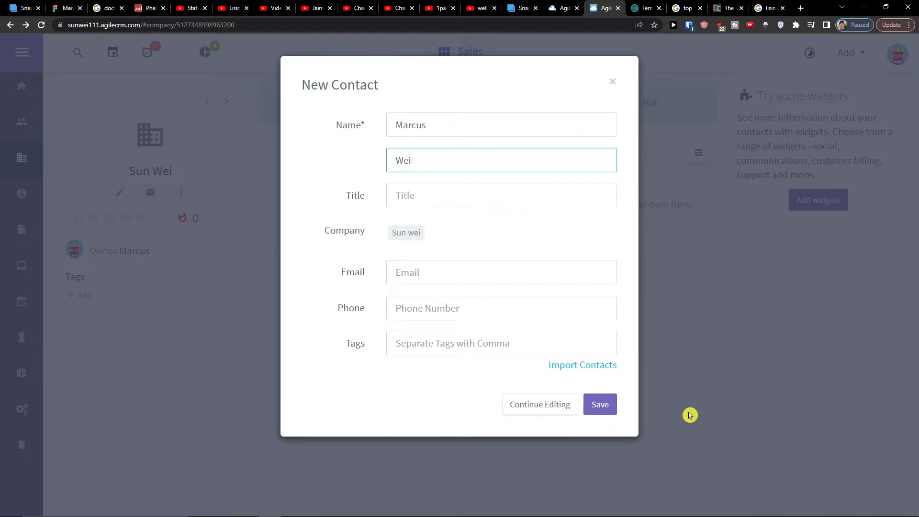
pyautogui.click(599, 404)
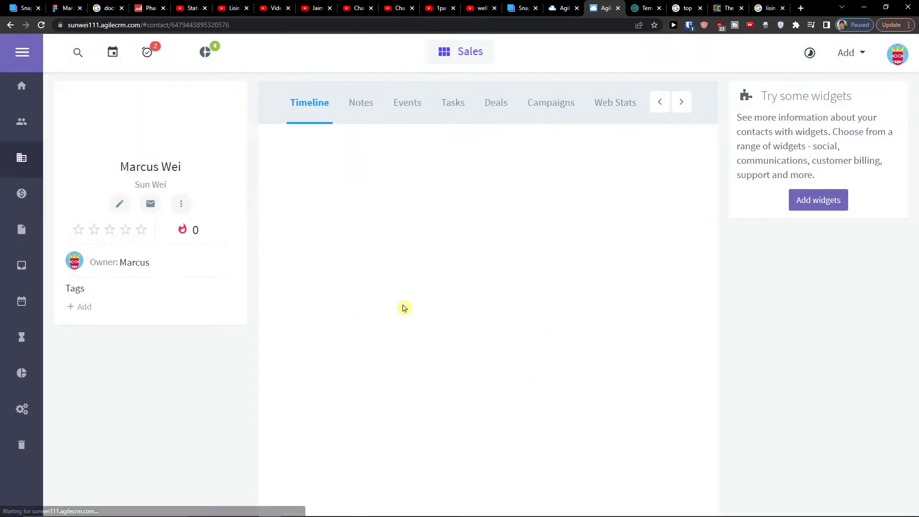
# - Open the full Contacts list, now showing 2 contacts
pyautogui.click(20, 126)
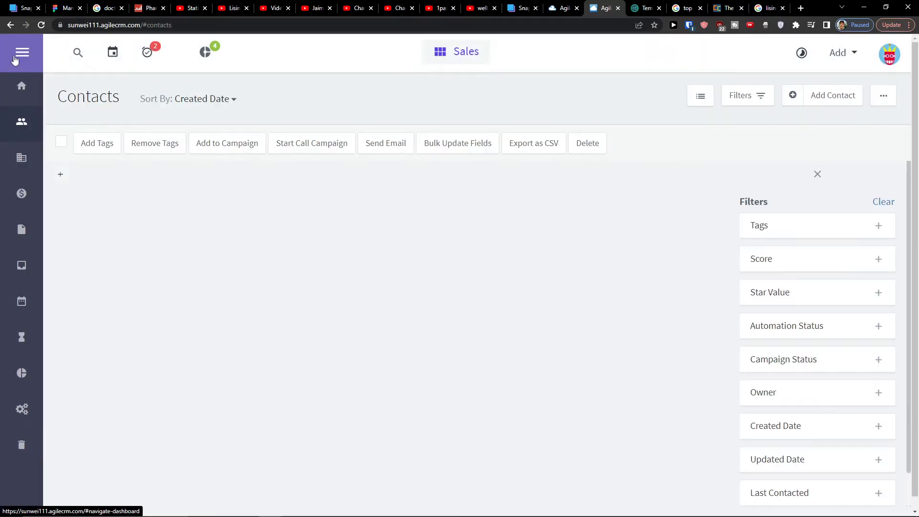
pyautogui.click(19, 55)
pyautogui.click(17, 56)
pyautogui.click(16, 59)
pyautogui.click(16, 58)
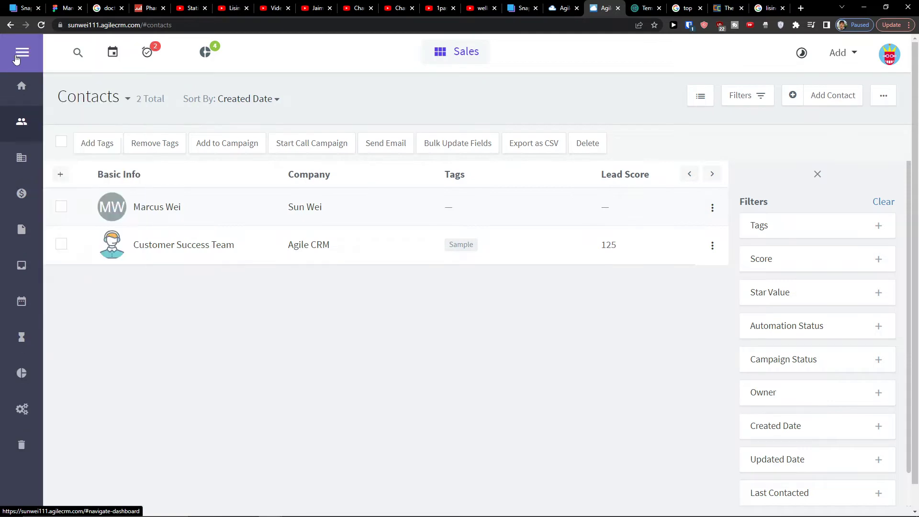
# - Start a new deal named Youtube Business Video with value 10000 from the Deals page
pyautogui.click(22, 193)
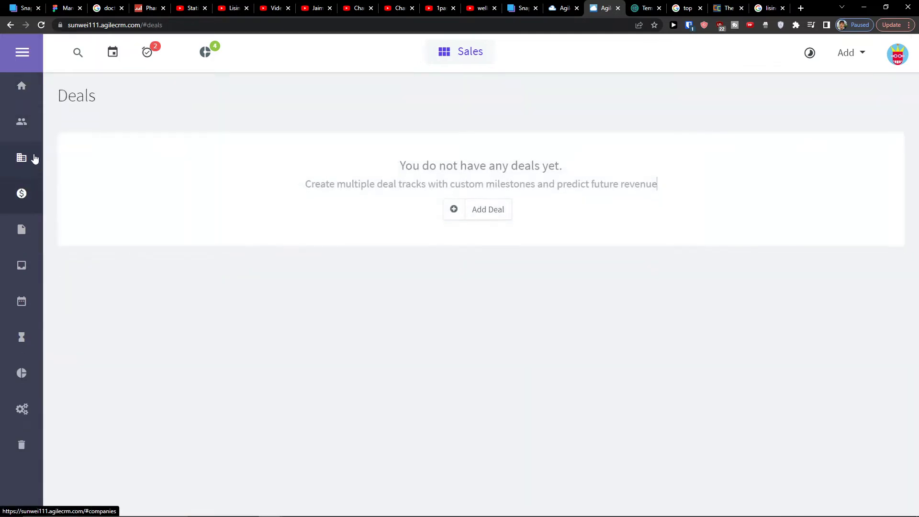
pyautogui.click(484, 212)
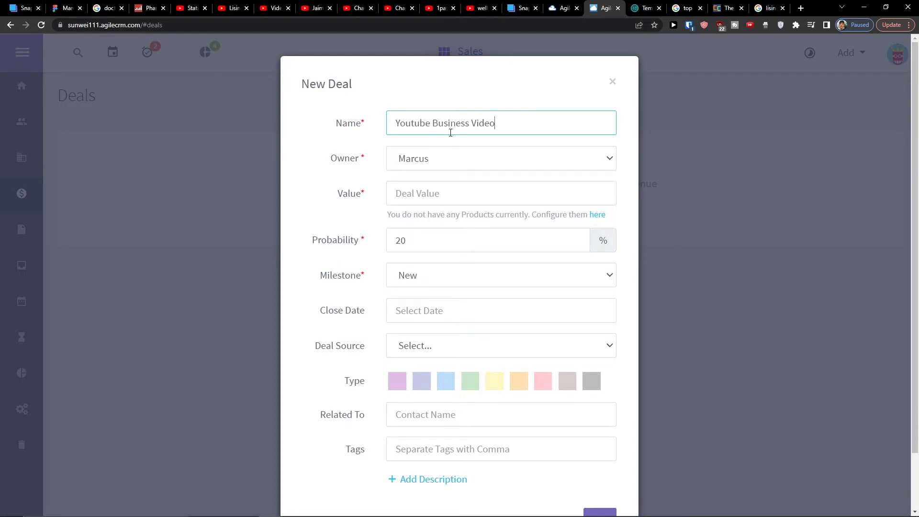
pyautogui.click(439, 183)
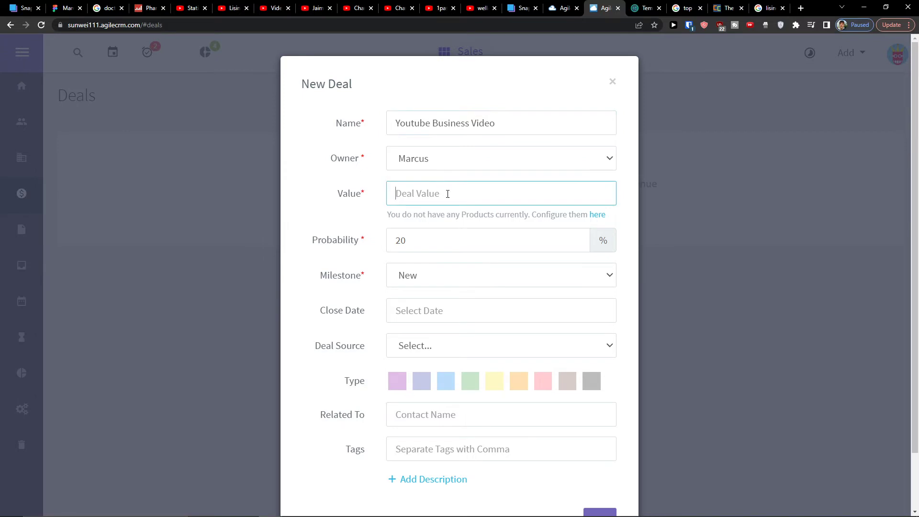
pyautogui.click(440, 228)
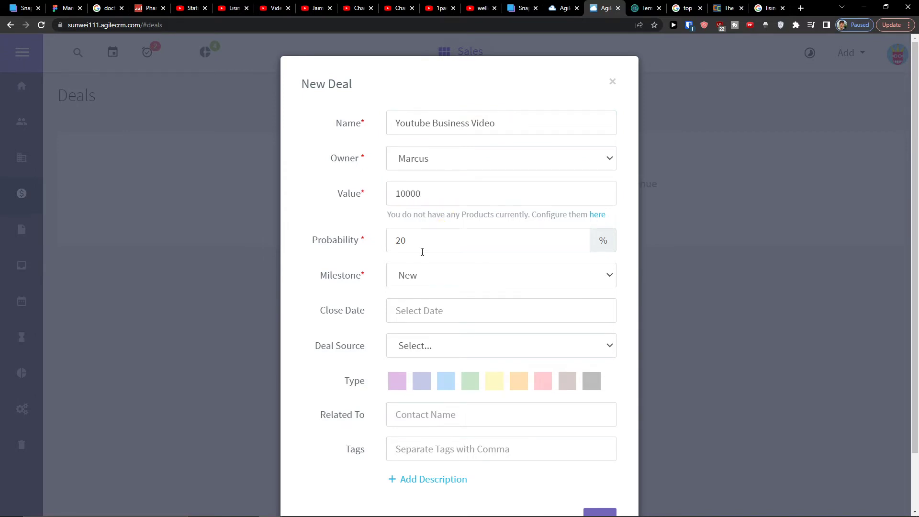
# - Set milestone Prospect, close date 08/31/2022 and deal source Website, then save the deal
pyautogui.scroll(-2, 422, 251)
pyautogui.click(455, 218)
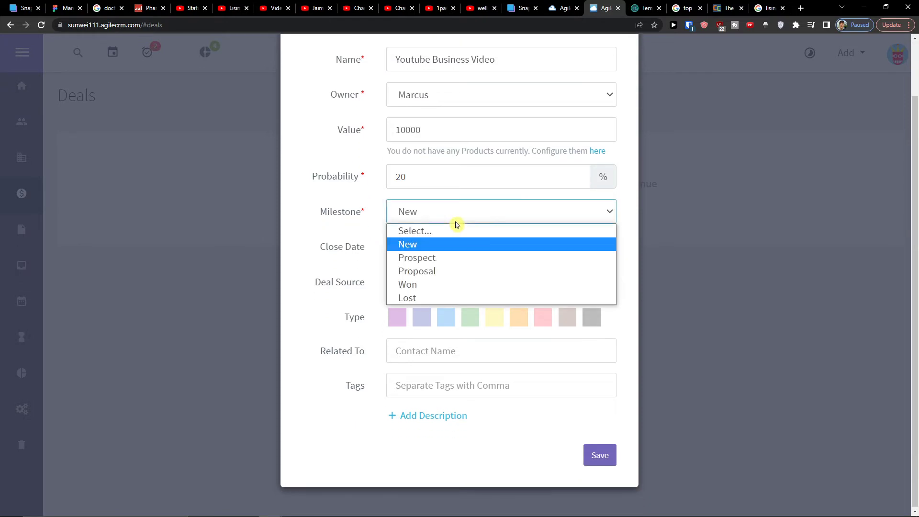
pyautogui.click(451, 261)
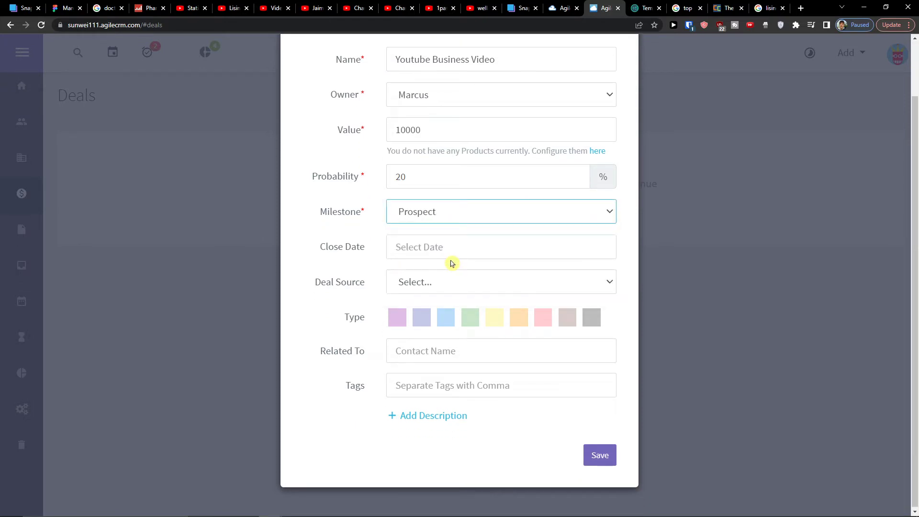
pyautogui.click(429, 248)
pyautogui.click(456, 403)
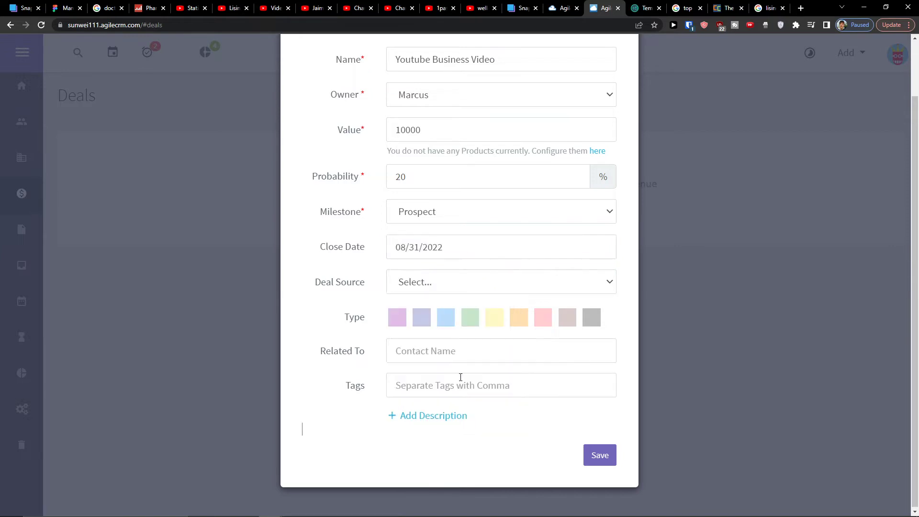
pyautogui.click(413, 290)
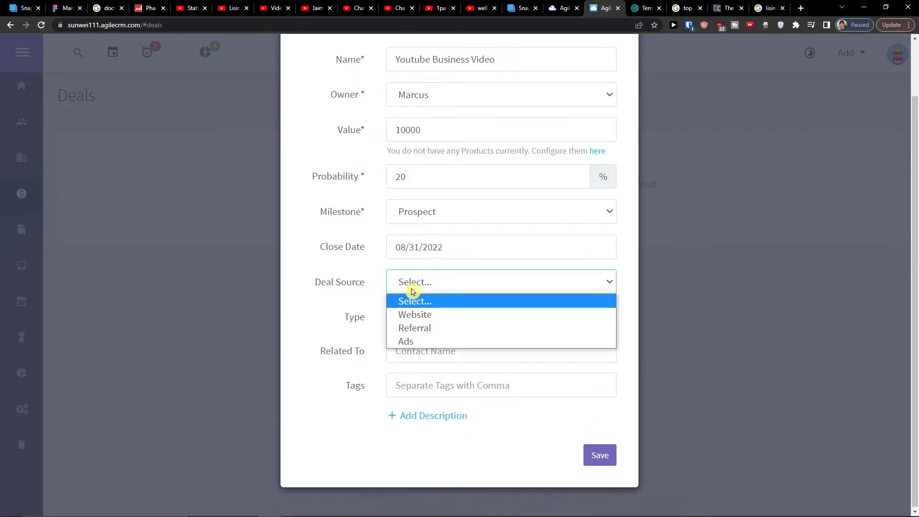
pyautogui.click(418, 313)
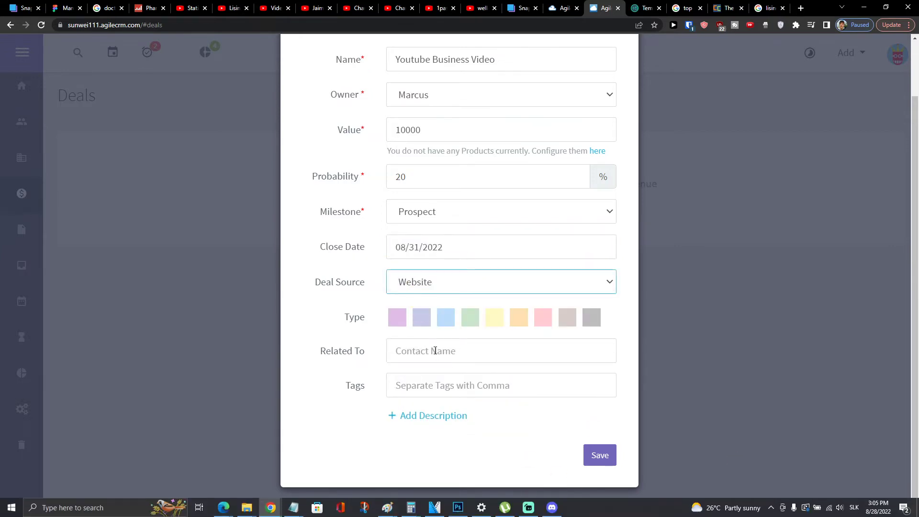
pyautogui.click(607, 460)
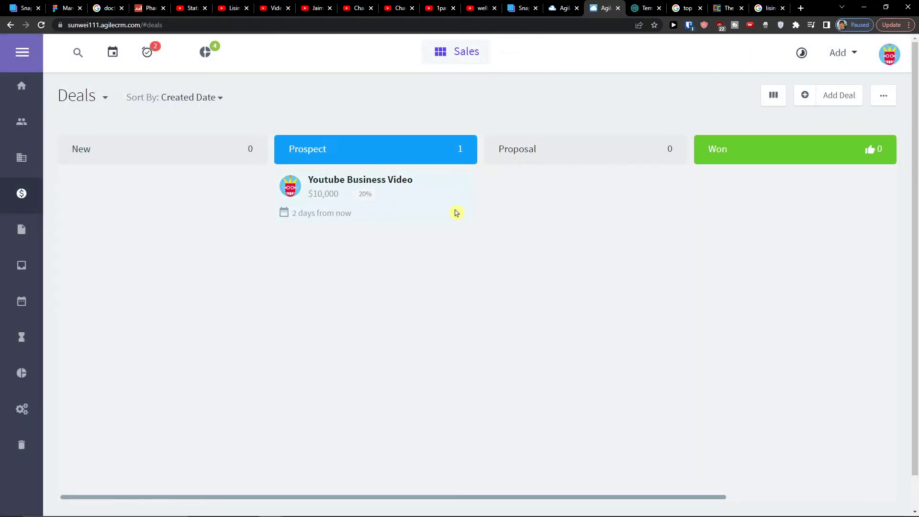
# - Drag the Youtube Business Video card among New, Prospect and Proposal, leaving it in Proposal
pyautogui.moveTo(456, 213); pyautogui.dragTo(649, 211)
pyautogui.moveTo(542, 200); pyautogui.dragTo(431, 201)
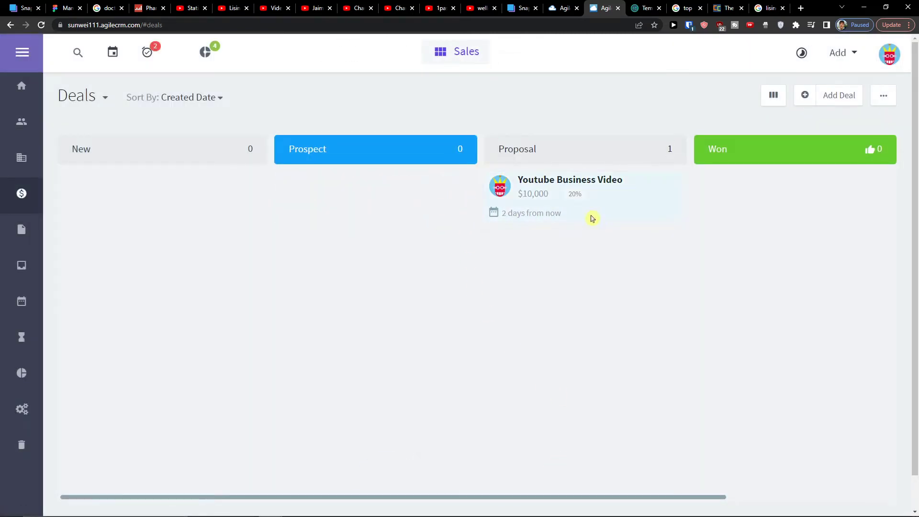
pyautogui.moveTo(590, 216); pyautogui.dragTo(129, 211)
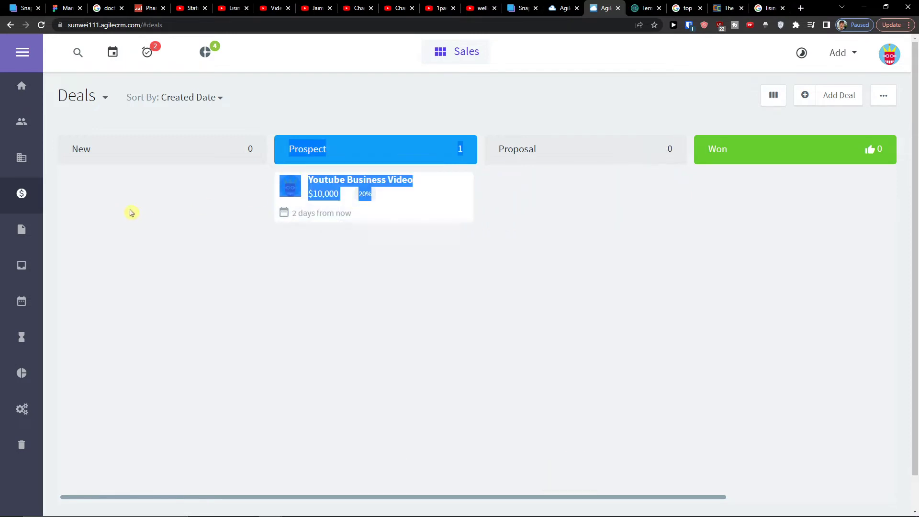
pyautogui.click(387, 251)
pyautogui.moveTo(369, 211); pyautogui.dragTo(328, 219)
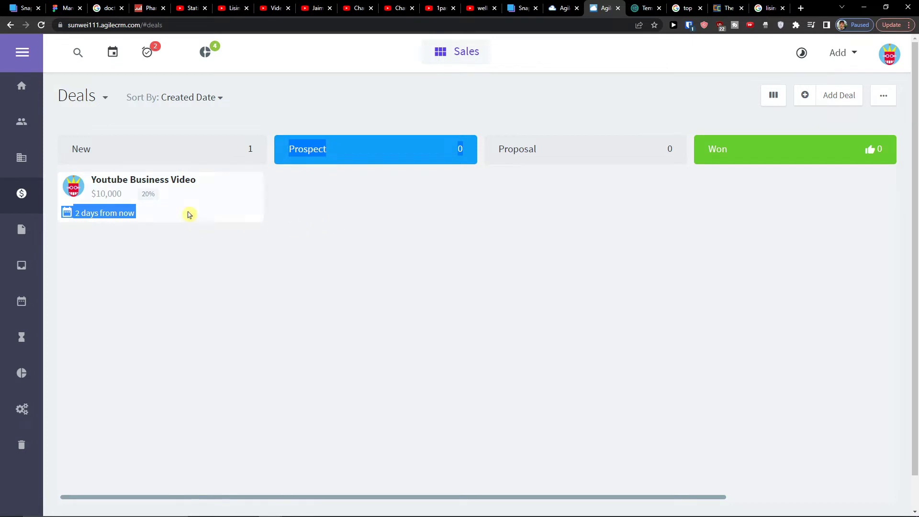
pyautogui.moveTo(188, 214); pyautogui.dragTo(369, 220)
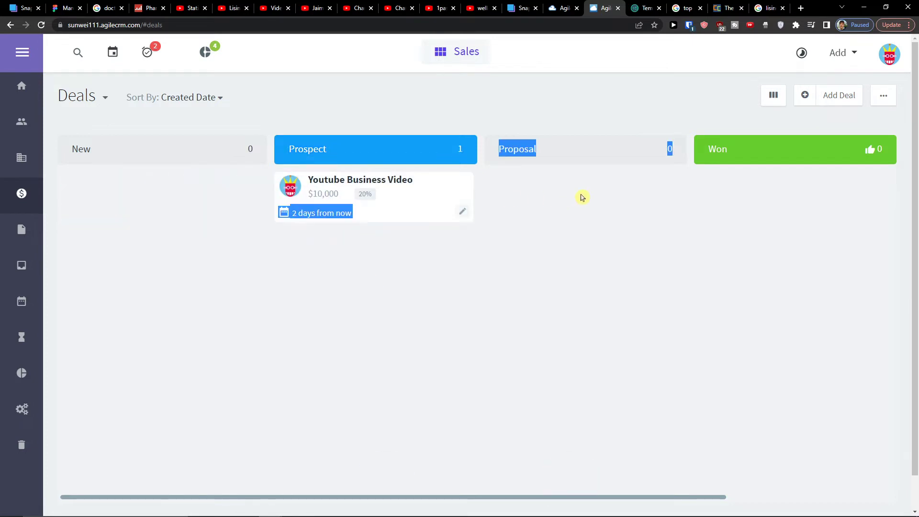
pyautogui.click(546, 209)
pyautogui.moveTo(419, 206); pyautogui.dragTo(629, 294)
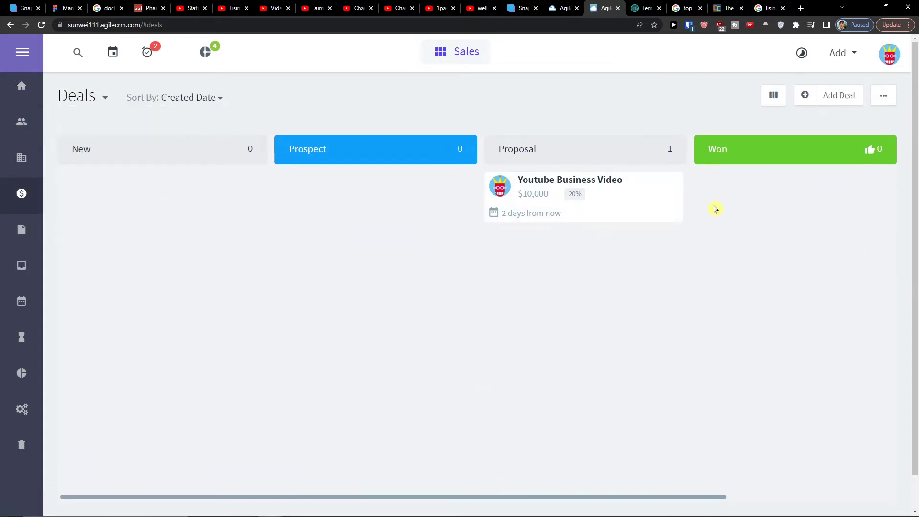
pyautogui.click(22, 52)
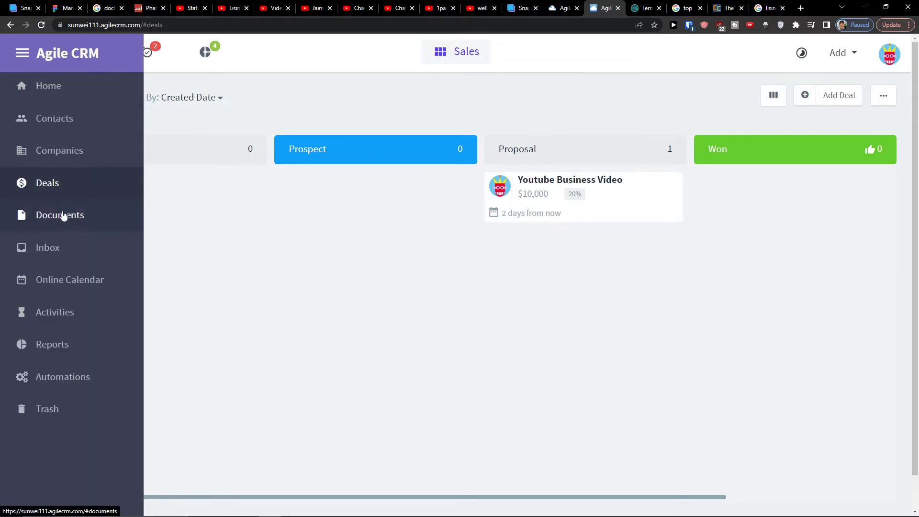
# - Visit the Documents, Inbox and Online Calendar pages from the sidebar
pyautogui.click(76, 222)
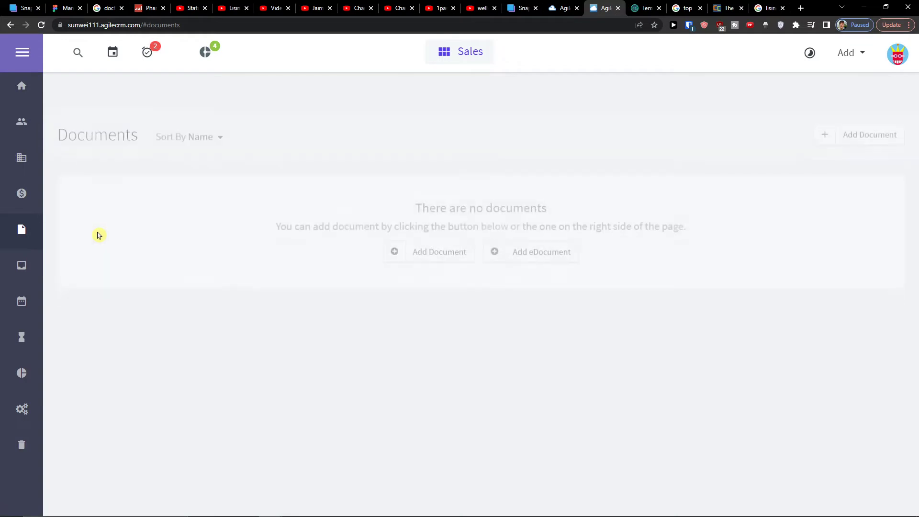
pyautogui.click(22, 265)
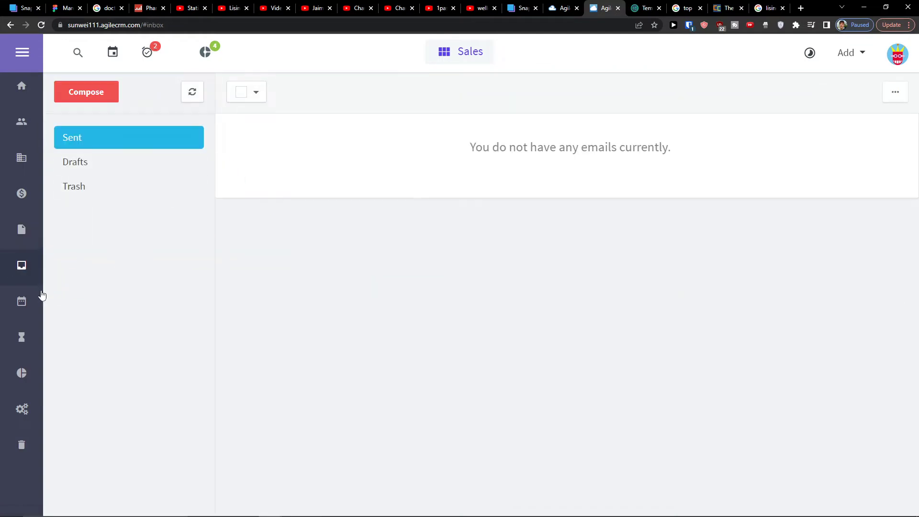
pyautogui.click(25, 303)
pyautogui.click(22, 53)
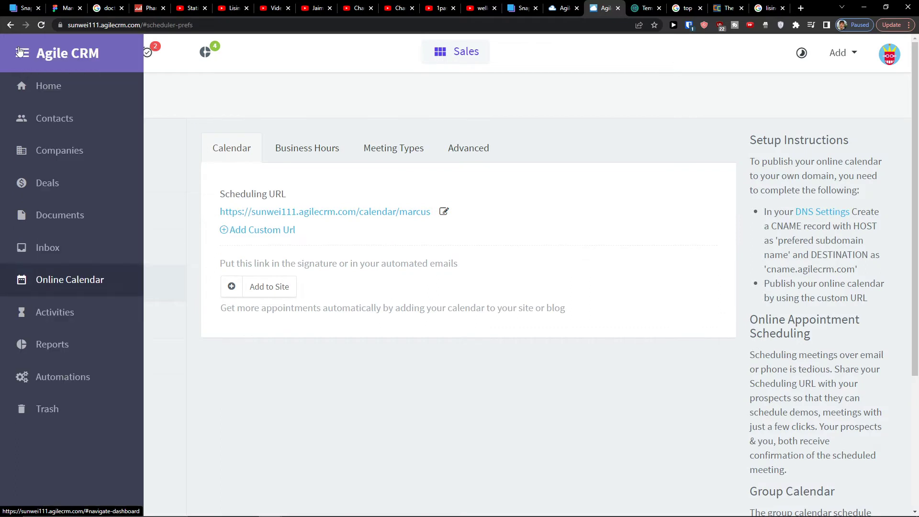
pyautogui.click(19, 52)
pyautogui.click(19, 52)
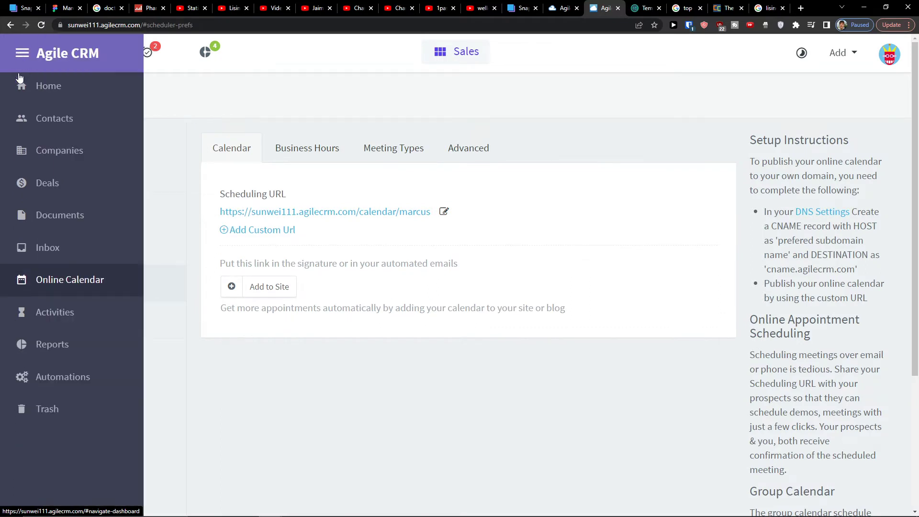
# - Open the User Activities page, then the Reports page
pyautogui.click(42, 310)
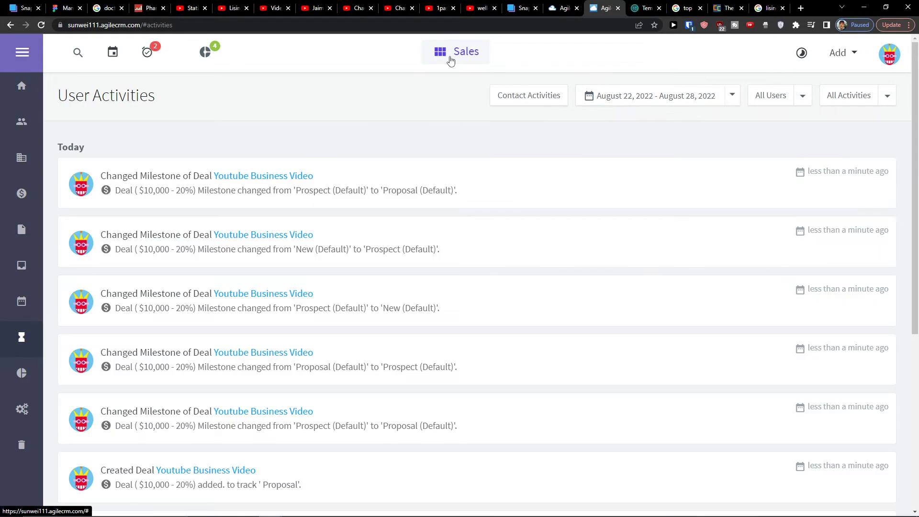
pyautogui.click(453, 57)
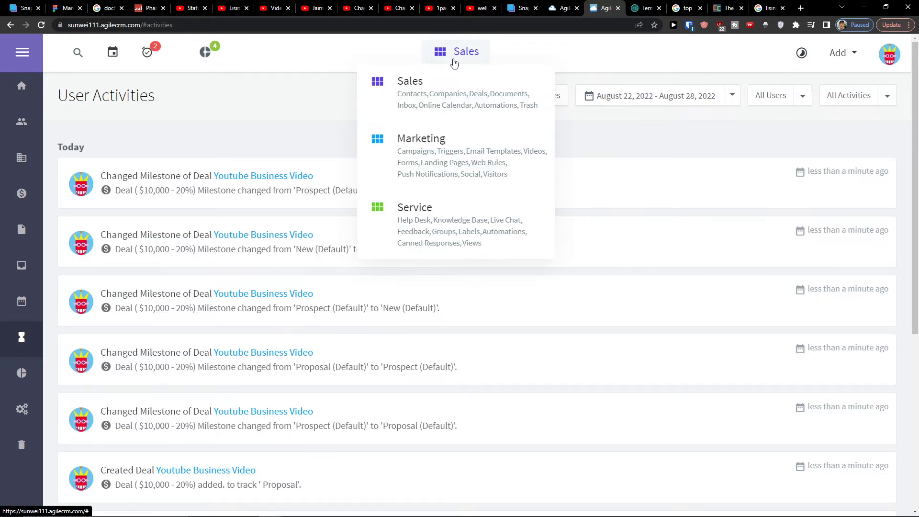
pyautogui.click(22, 52)
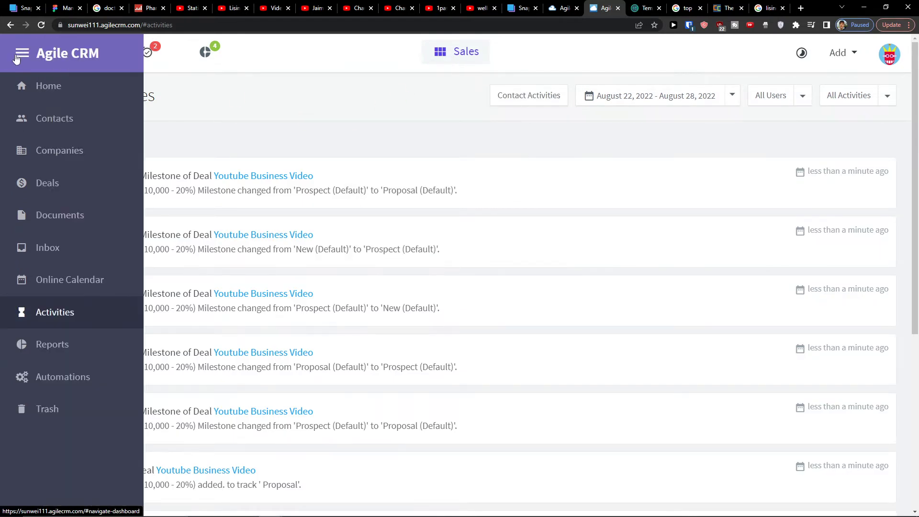
pyautogui.click(72, 360)
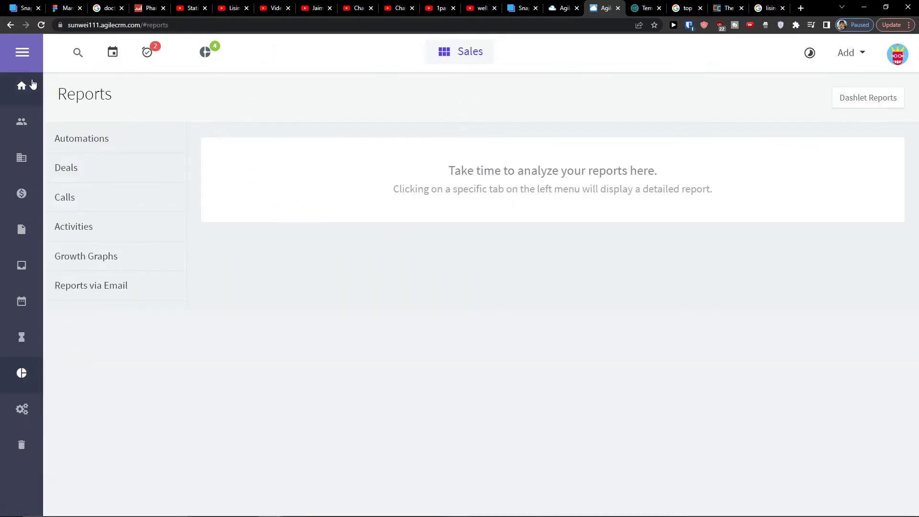
pyautogui.moveTo(526, 515)
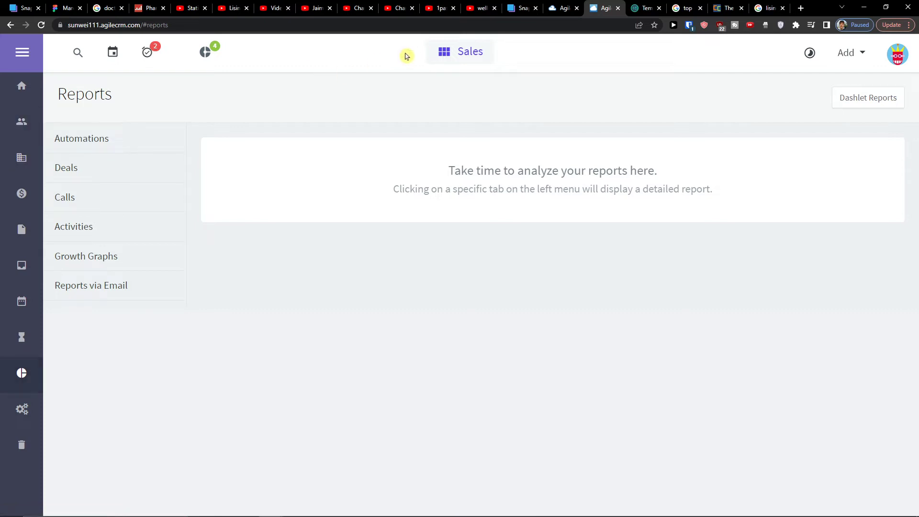
pyautogui.click(459, 62)
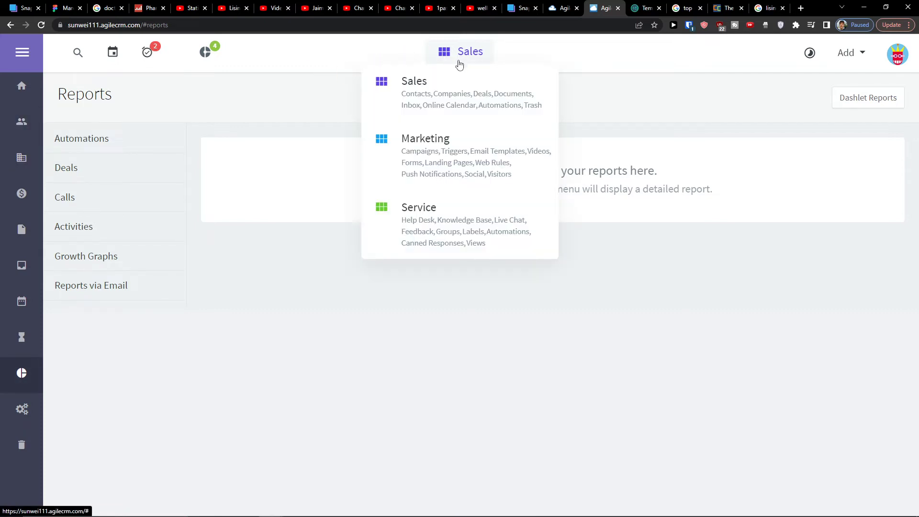
# - Switch to the Marketing module and visit the Campaigns and Triggers pages
pyautogui.click(460, 146)
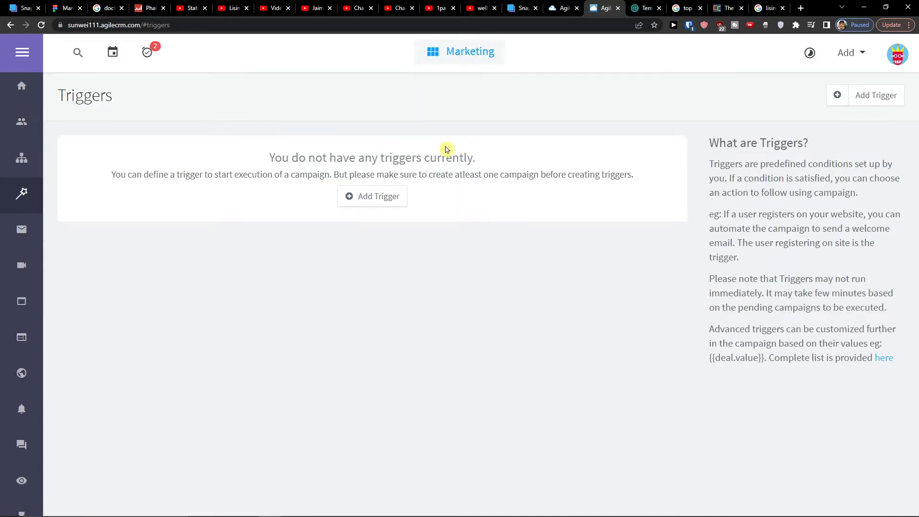
pyautogui.moveTo(22, 154)
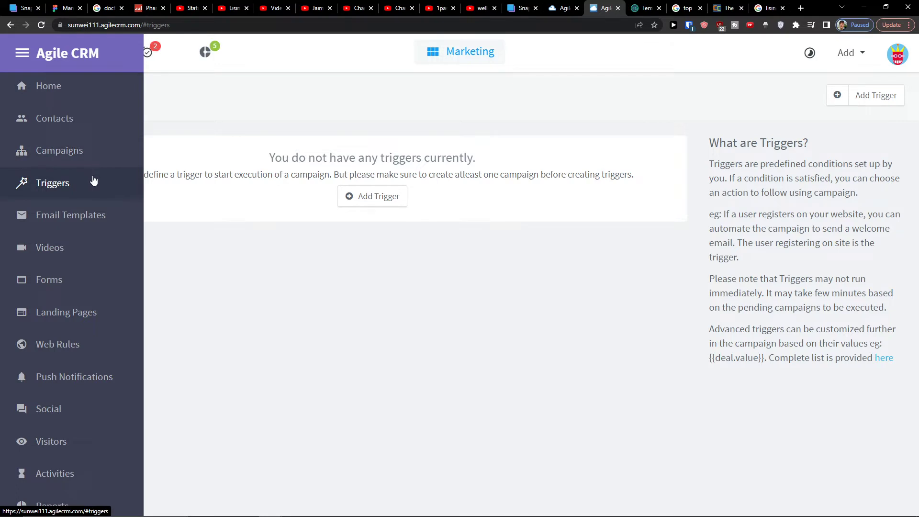
pyautogui.click(74, 151)
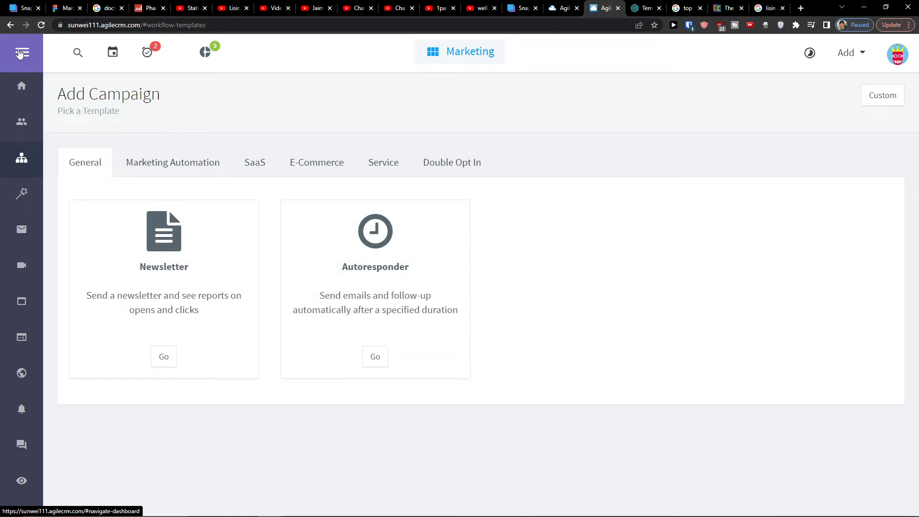
pyautogui.click(20, 53)
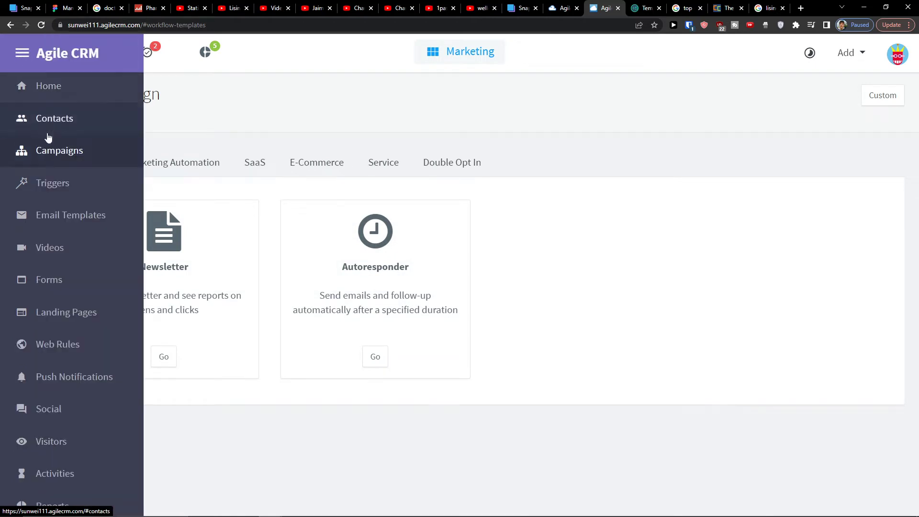
pyautogui.click(58, 186)
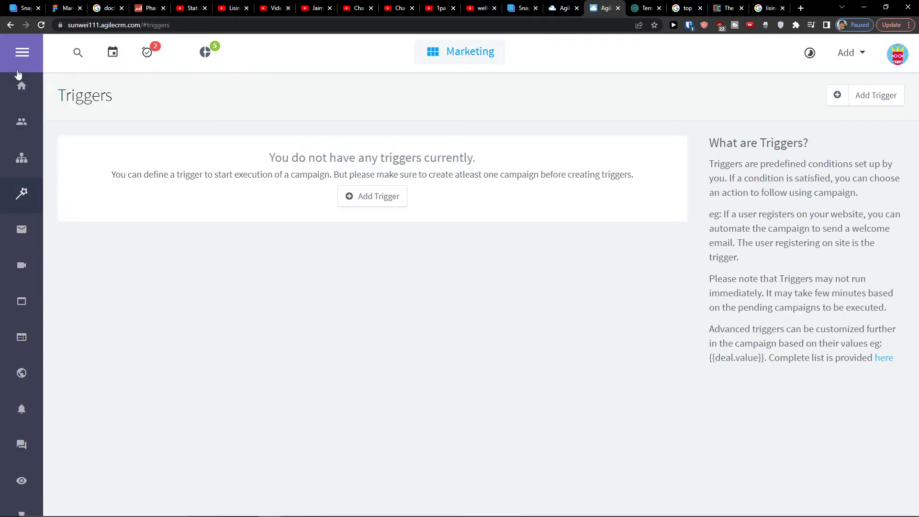
# - Open the Videos page, then the Forms template gallery
pyautogui.click(20, 53)
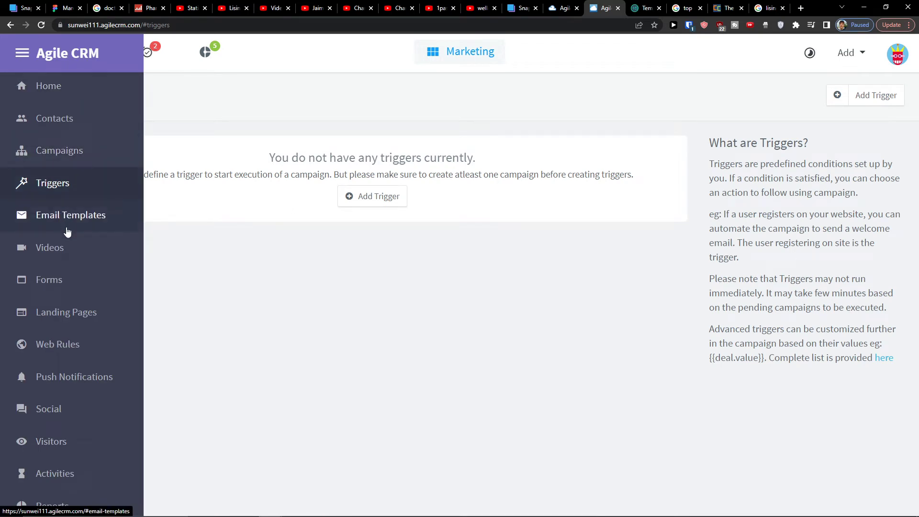
pyautogui.click(69, 250)
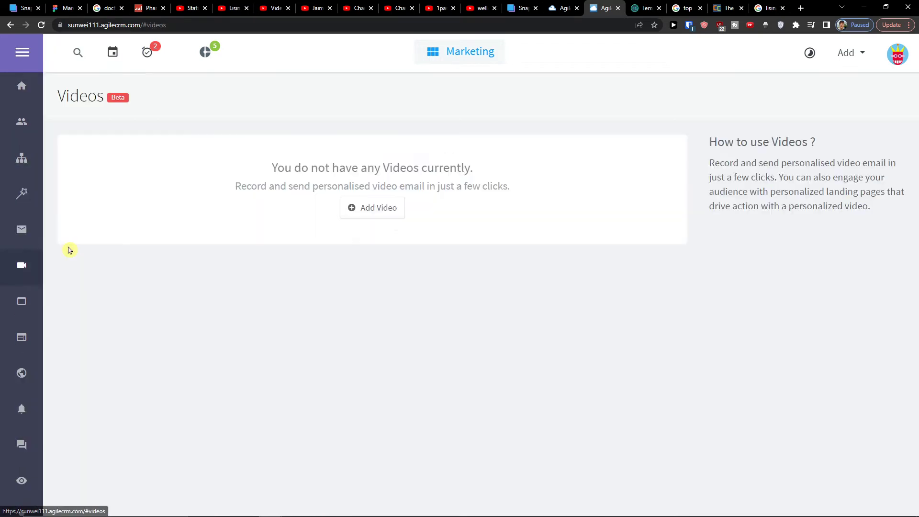
pyautogui.click(15, 54)
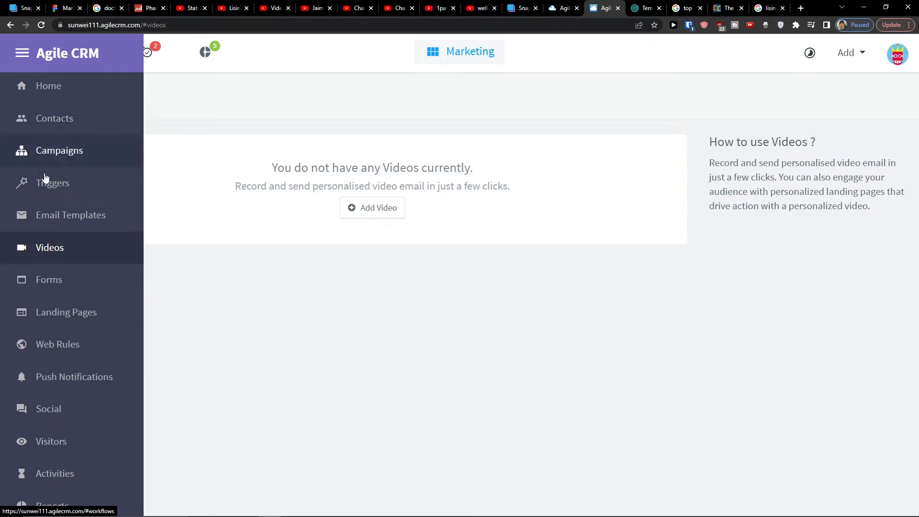
pyautogui.click(67, 281)
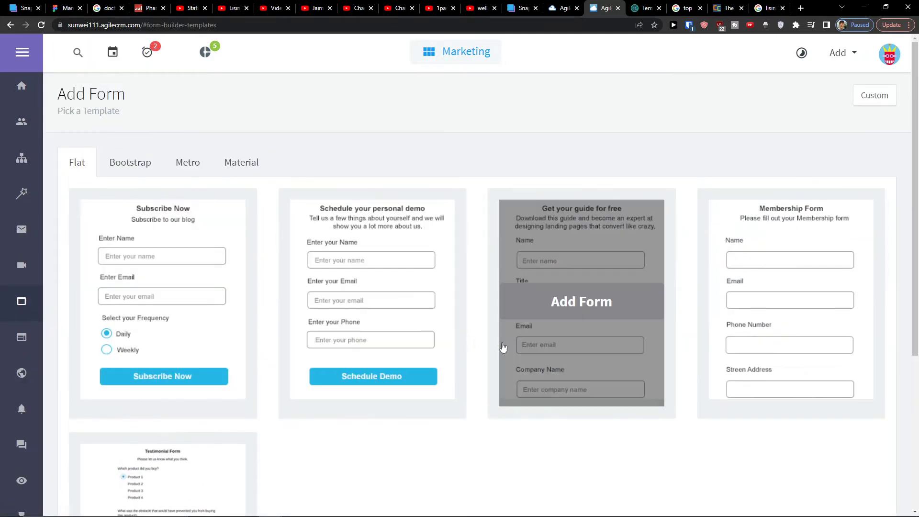
# - View the Landing Pages section, then open the Web Rules template gallery
pyautogui.scroll(-4, 188, 308)
pyautogui.scroll(3, 188, 308)
pyautogui.moveTo(24, 48)
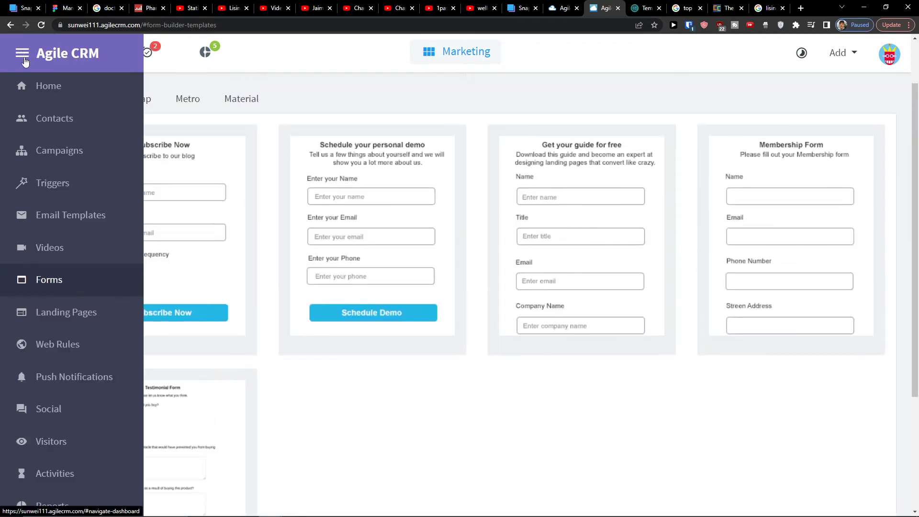
pyautogui.scroll(-4, 21, 182)
pyautogui.click(75, 324)
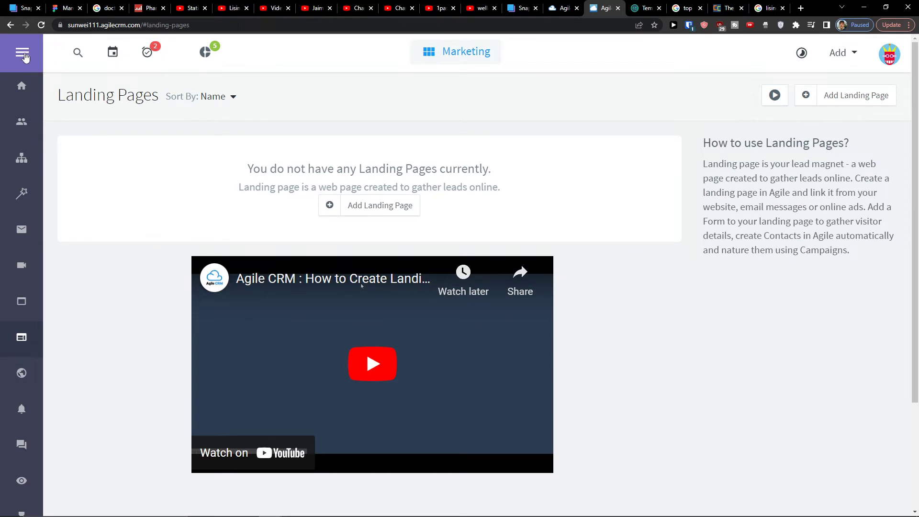
pyautogui.moveTo(25, 57)
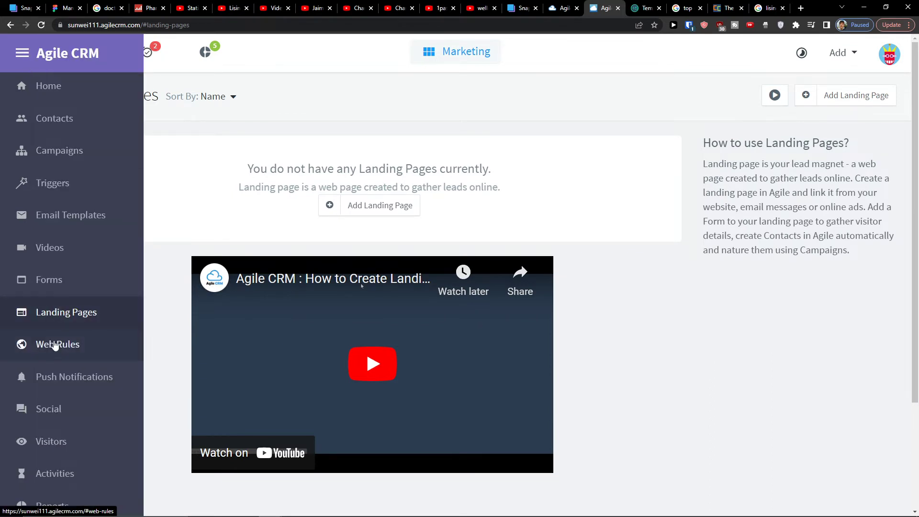
pyautogui.scroll(-1, 56, 344)
pyautogui.scroll(1, 96, 383)
pyautogui.click(89, 351)
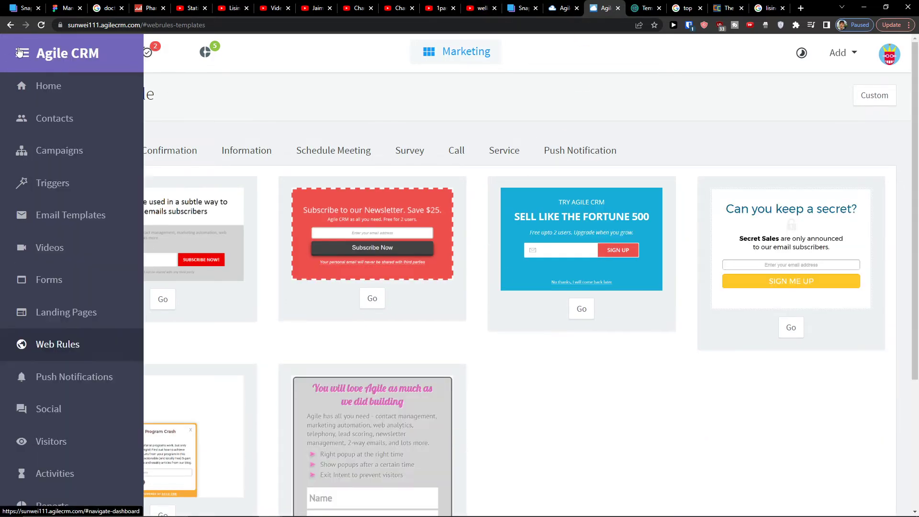
# - Close a stray Microsoft Edge window launched from Start search and bring up the module list
pyautogui.press('super')
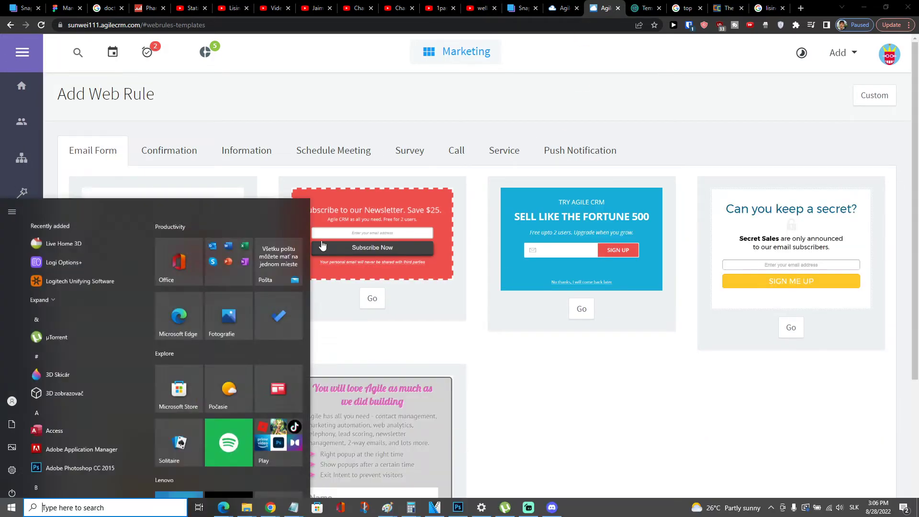
pyautogui.write('ed')
pyautogui.click(322, 244)
pyautogui.moveTo(597, 114); pyautogui.dragTo(4, 192)
pyautogui.click(11, 186)
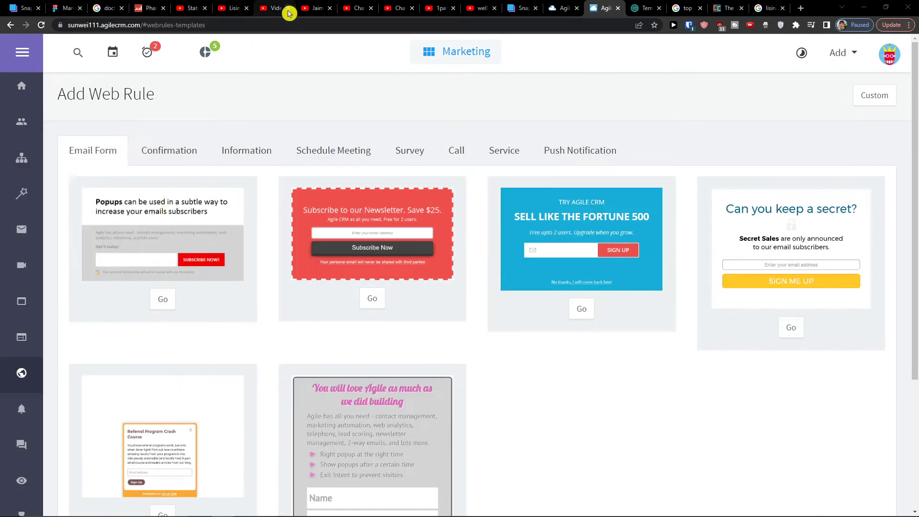
pyautogui.click(498, 50)
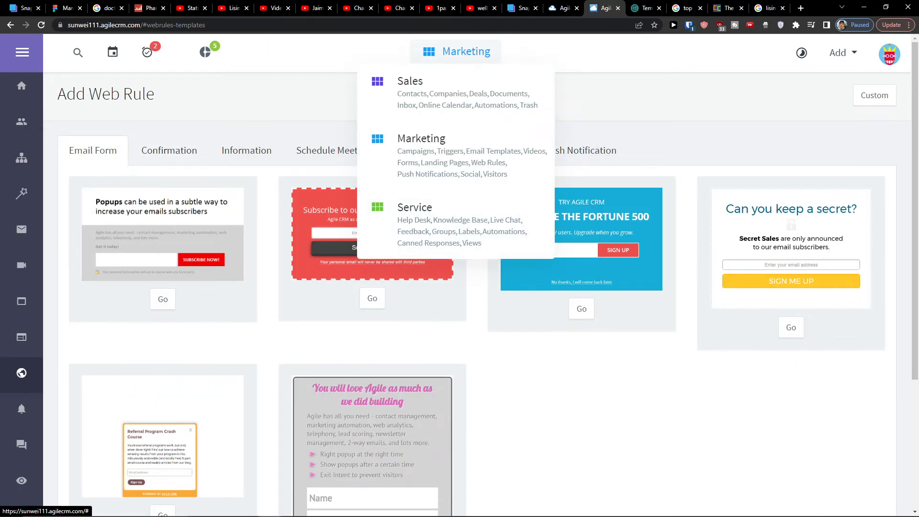
# - Browse the Sales Companies list, then switch to the Service module to see its ticket and knowledge base stats
pyautogui.moveTo(27, 81)
pyautogui.scroll(-3, 28, 349)
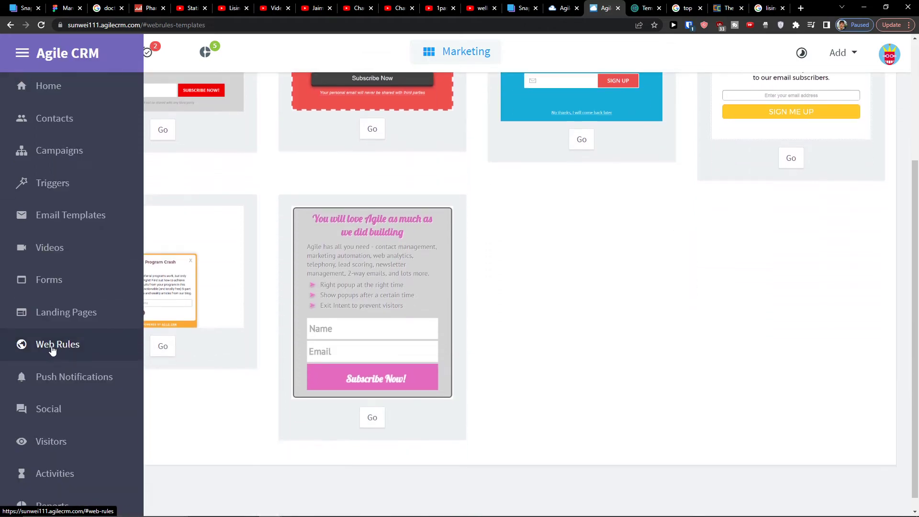
pyautogui.scroll(3, 28, 353)
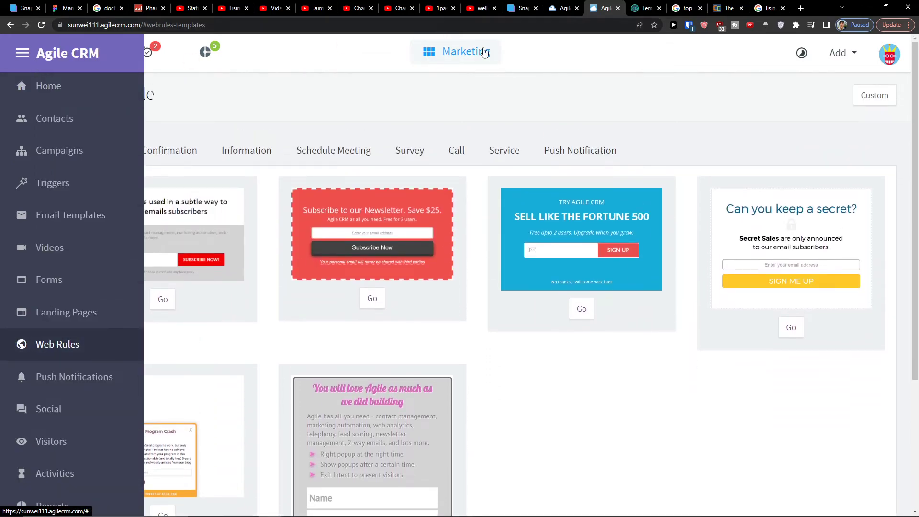
pyautogui.click(480, 52)
pyautogui.click(444, 99)
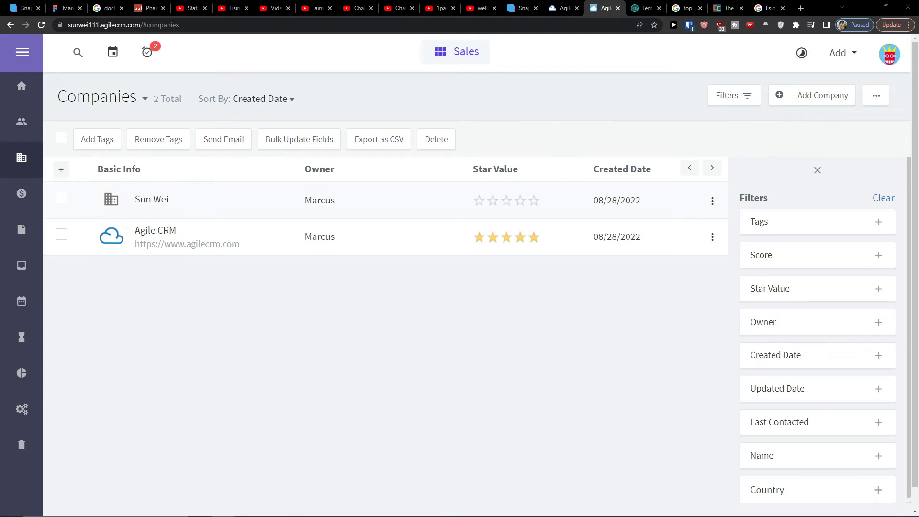
pyautogui.click(484, 53)
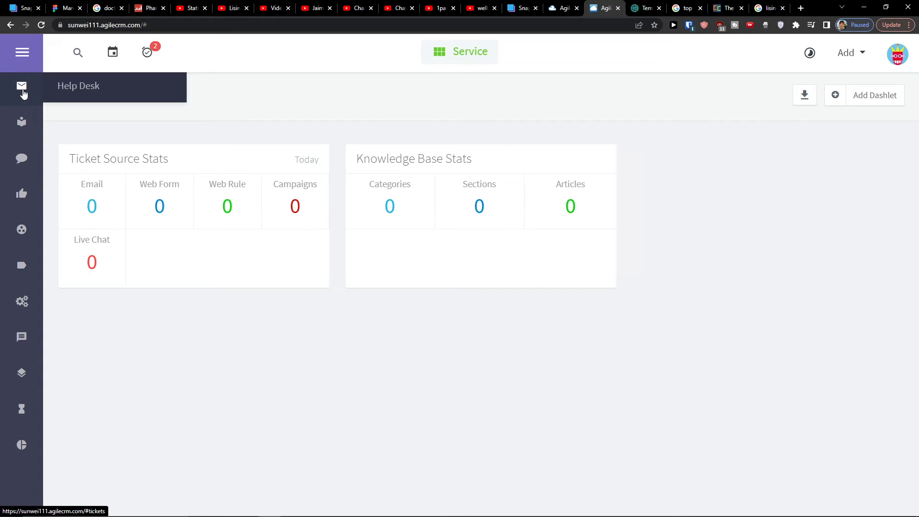
# - Open the Help Desk tickets page in the Service sidebar and scroll through it
pyautogui.click(22, 91)
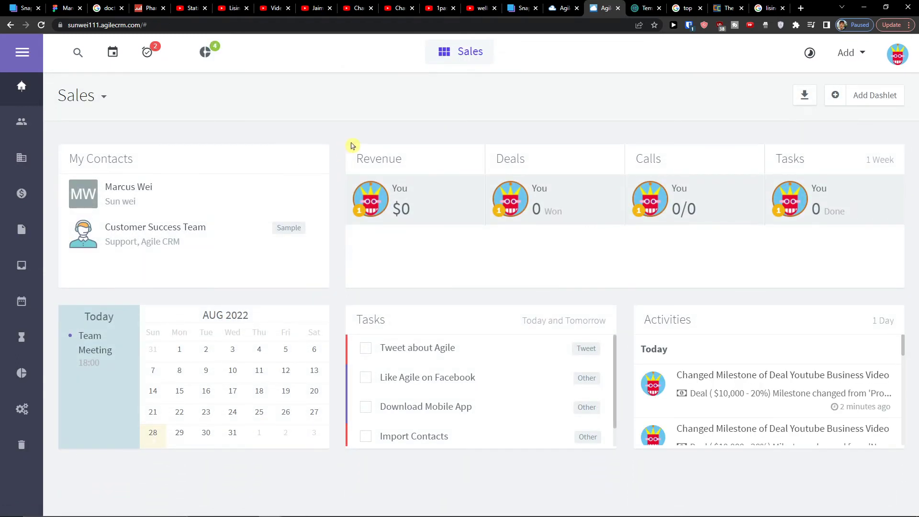
pyautogui.scroll(-1, 773, 375)
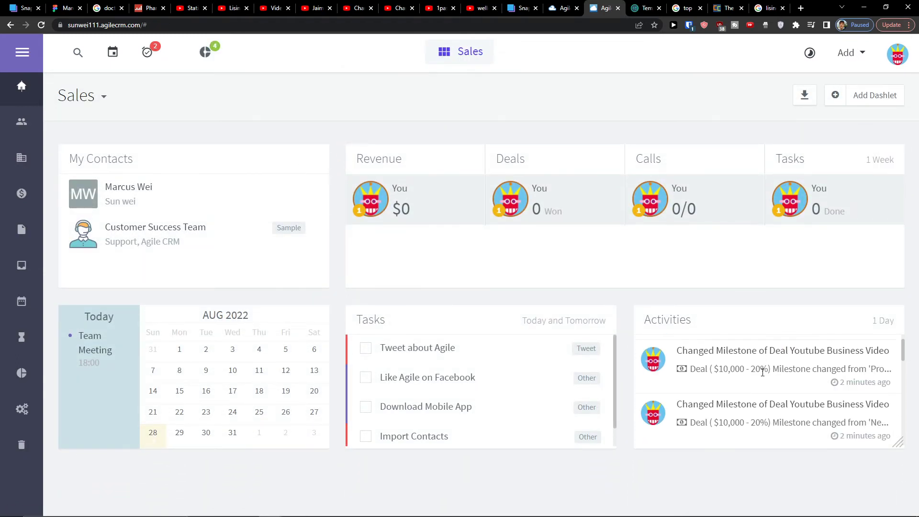
pyautogui.scroll(1, 763, 372)
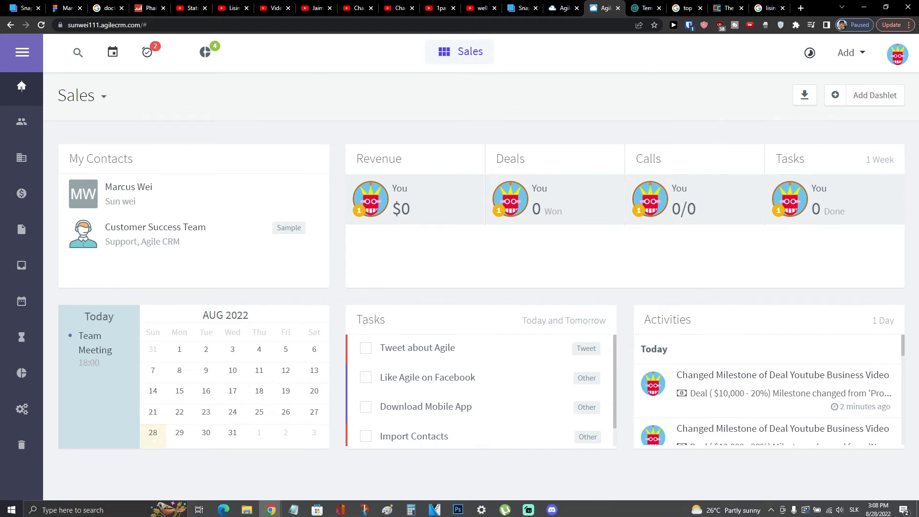